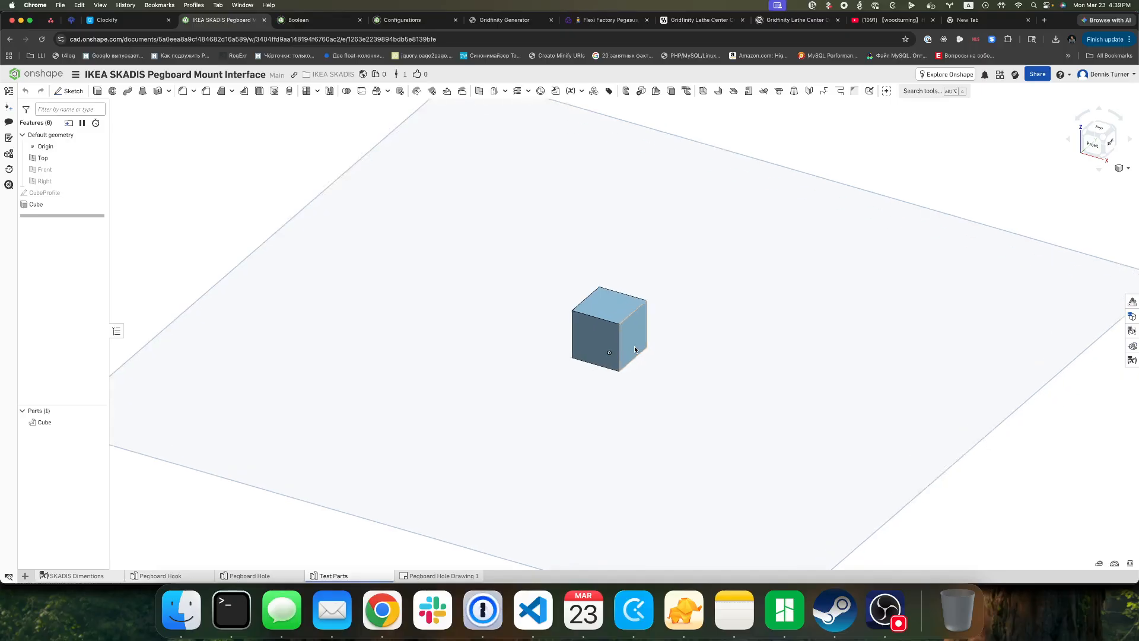
- Start a sketch on the Top plane and draw a circle about 13.5 mm in diameter beside the cube
scroll(634, 348, "down", 2)
scroll(633, 337, "up", 1)
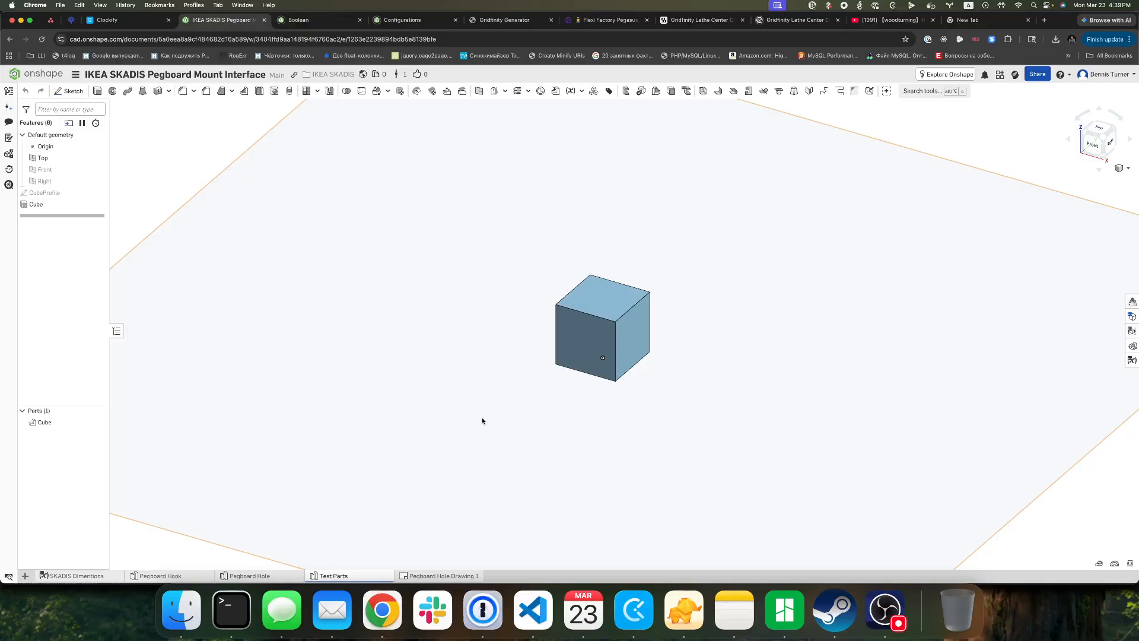
scroll(575, 408, "down", 1)
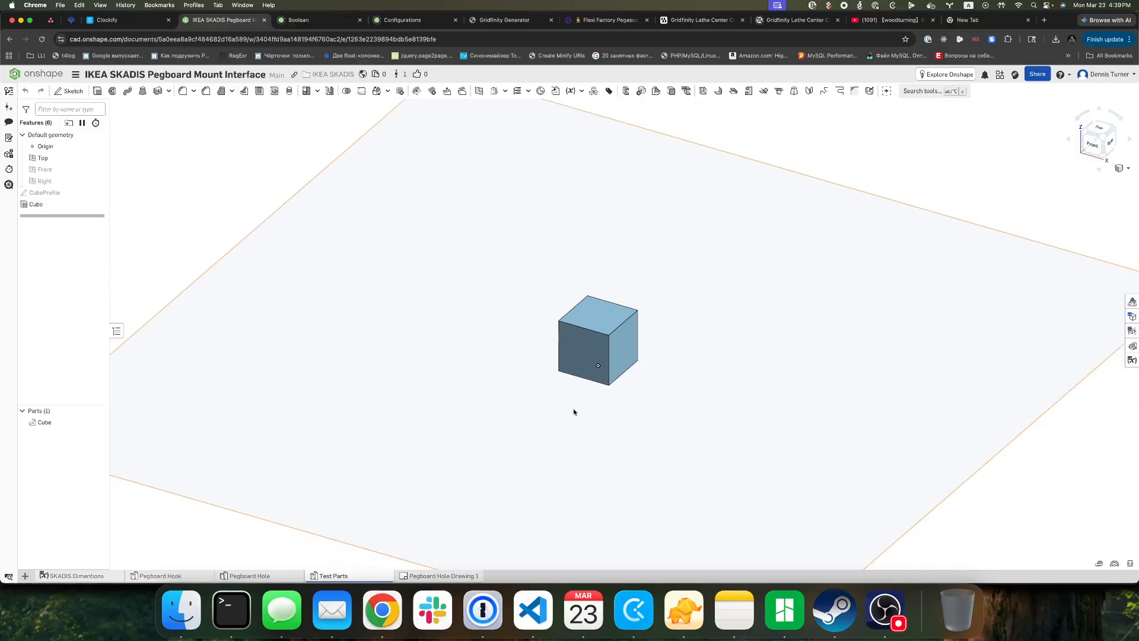
left_click(68, 91)
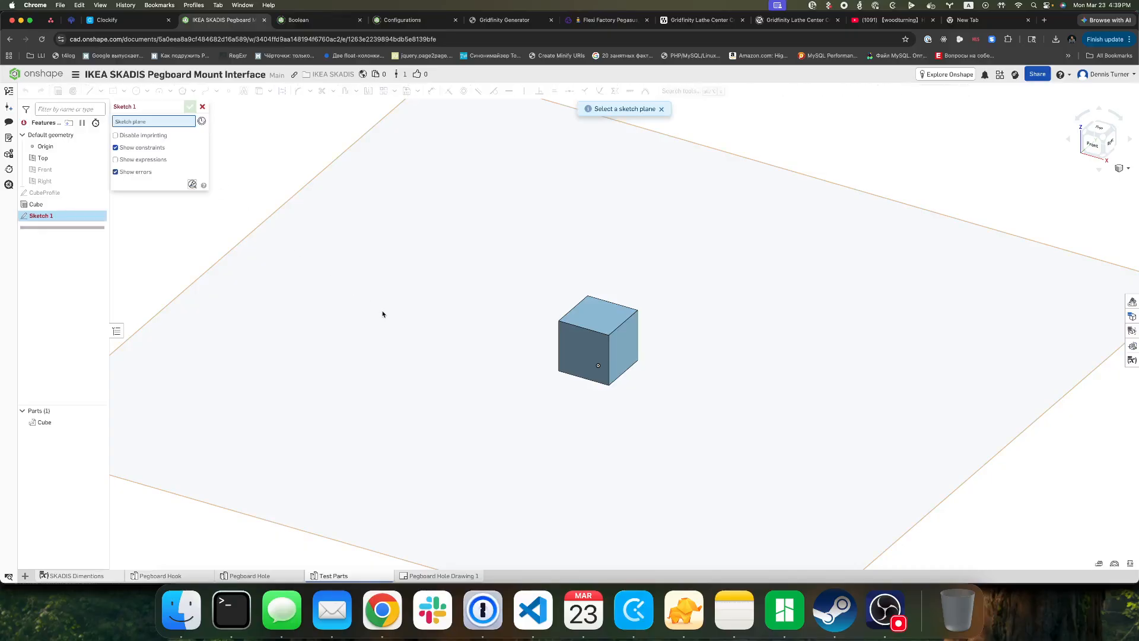
left_click(384, 314)
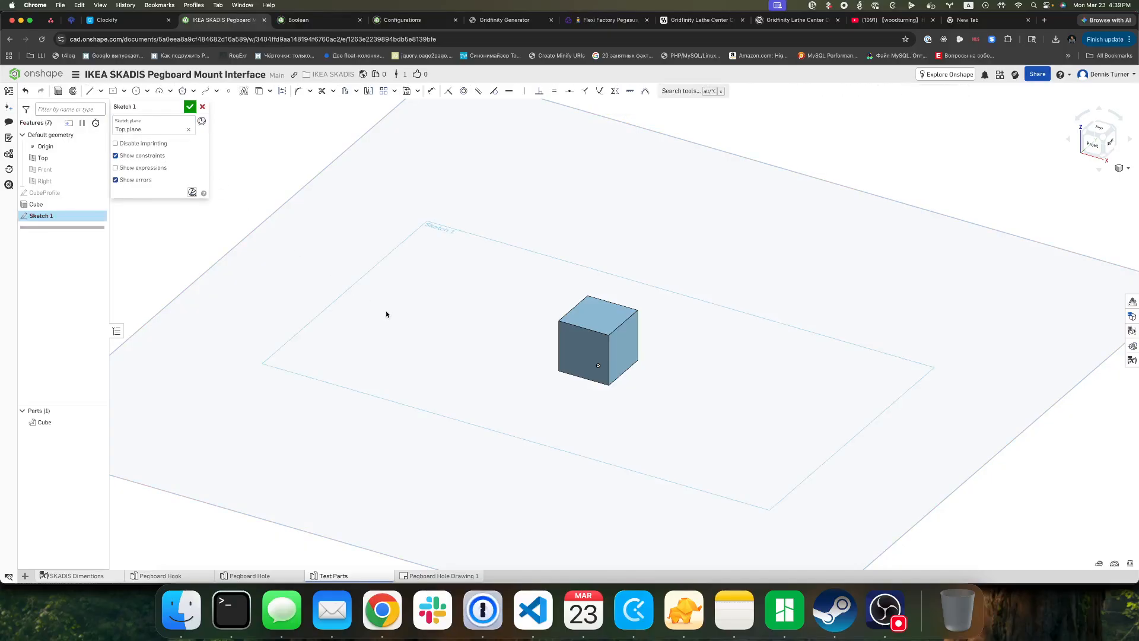
left_click(135, 90)
left_click(407, 318)
left_click(424, 337)
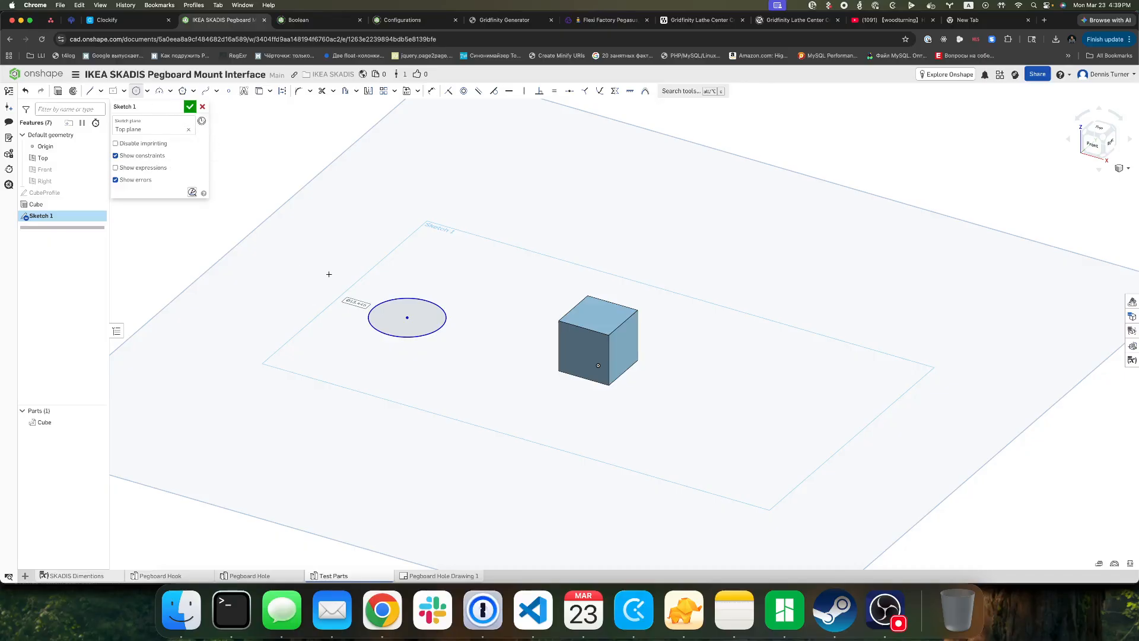
- Name the new circle sketch InnerRaduis and finish it
left_click(165, 106)
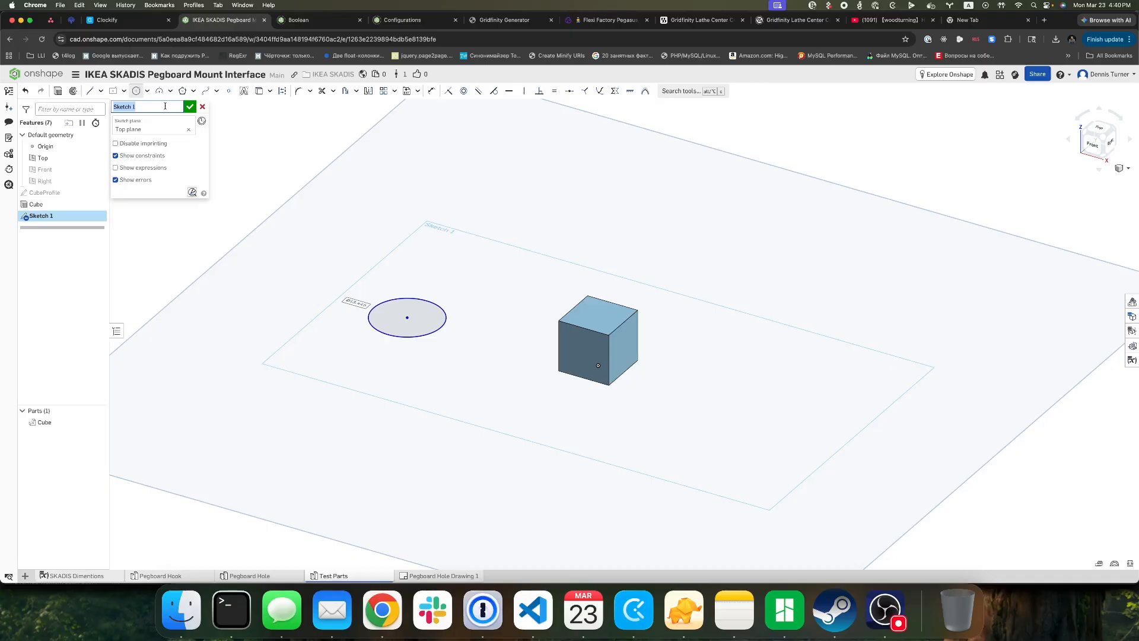
type("InnerRaduis")
key("Return")
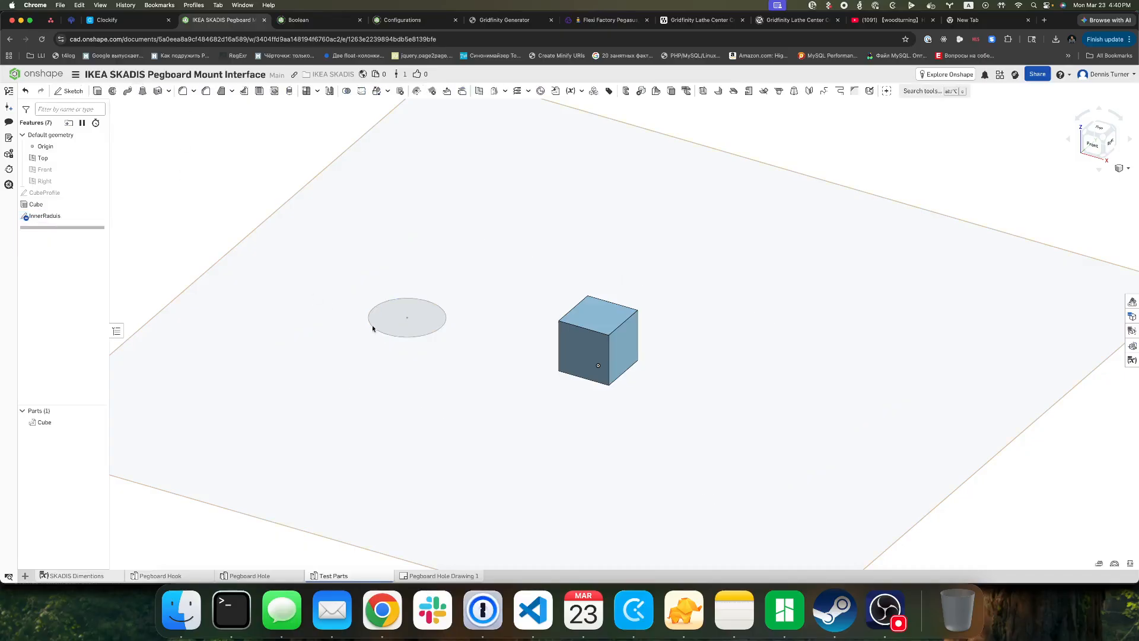
- Reopen the circle's sketch and dimension the circle's diameter to 10 mm
scroll(391, 323, "up", 3)
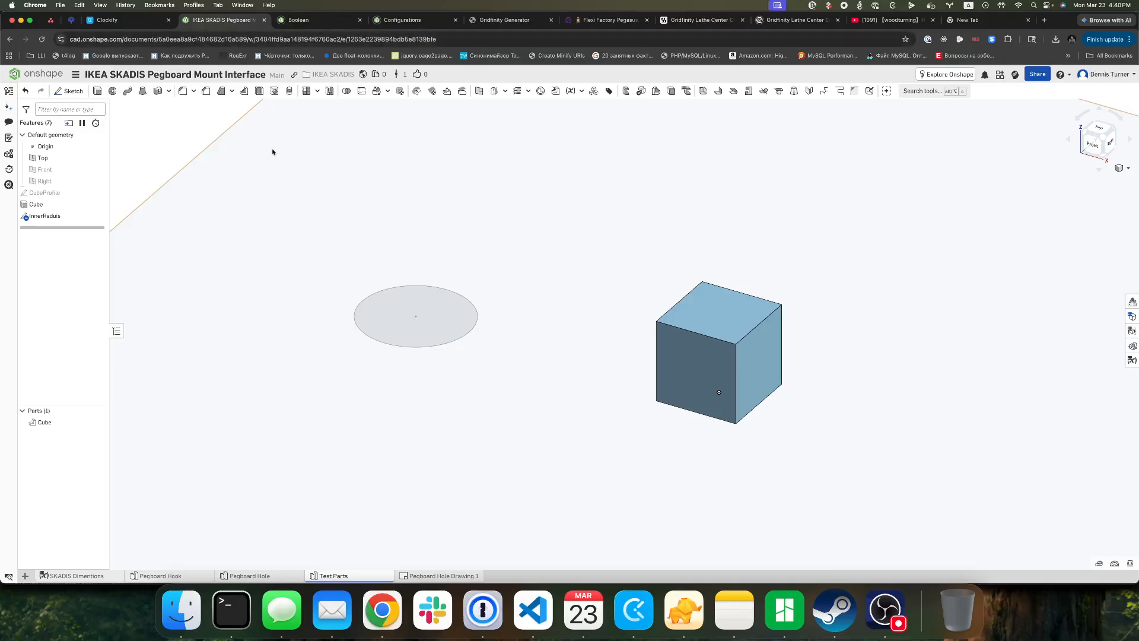
left_click(401, 312)
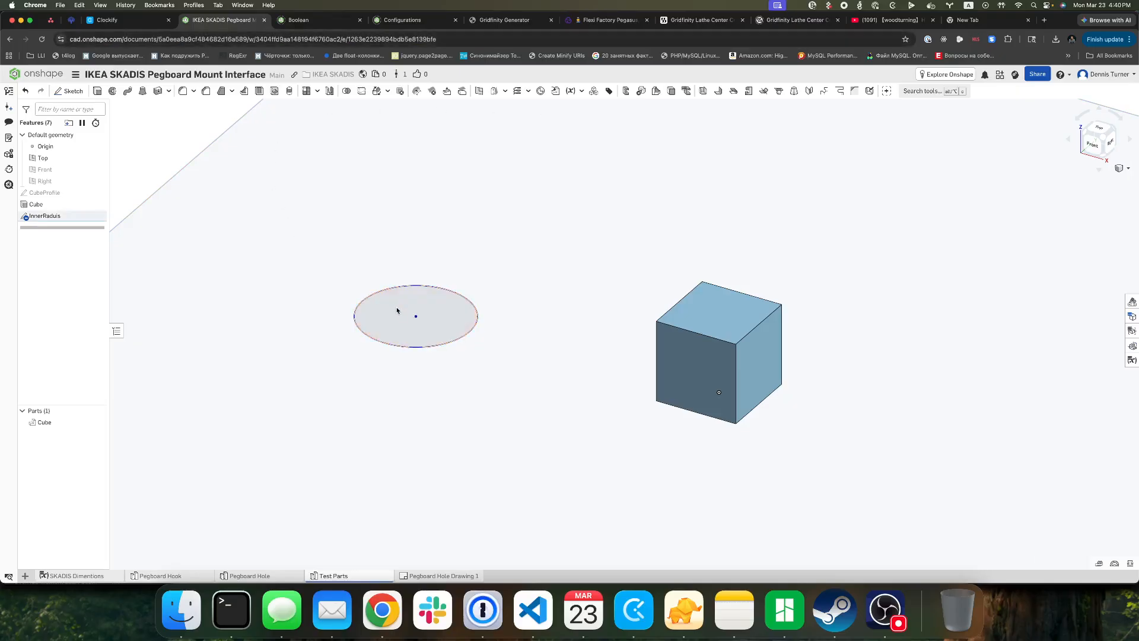
double_click(60, 216)
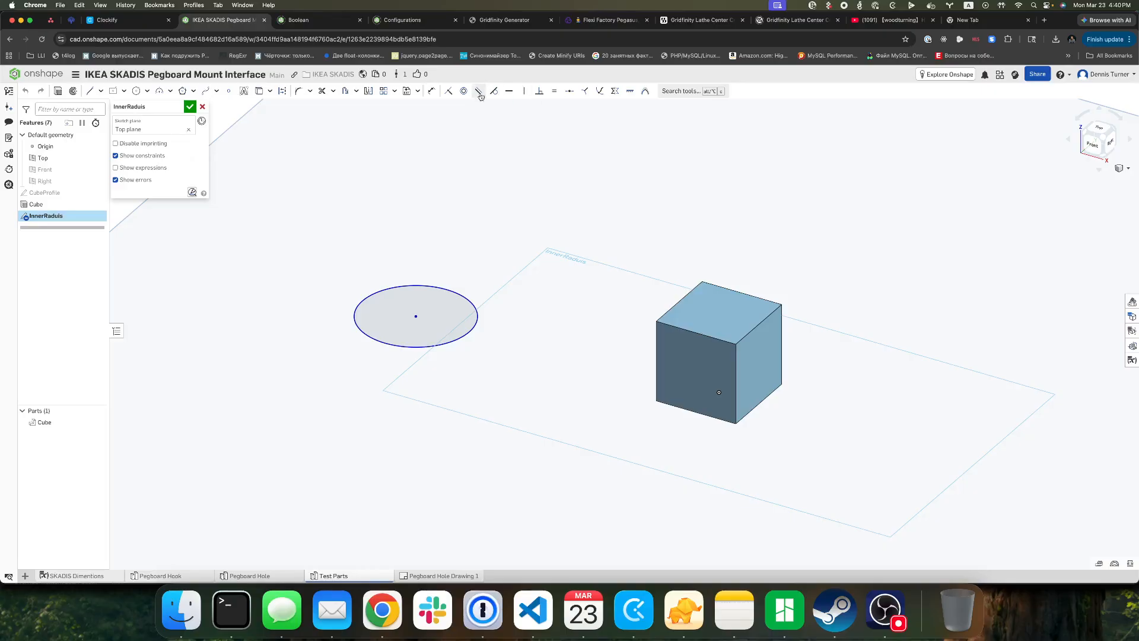
left_click(431, 90)
left_click(431, 289)
left_click(432, 301)
type("10mm")
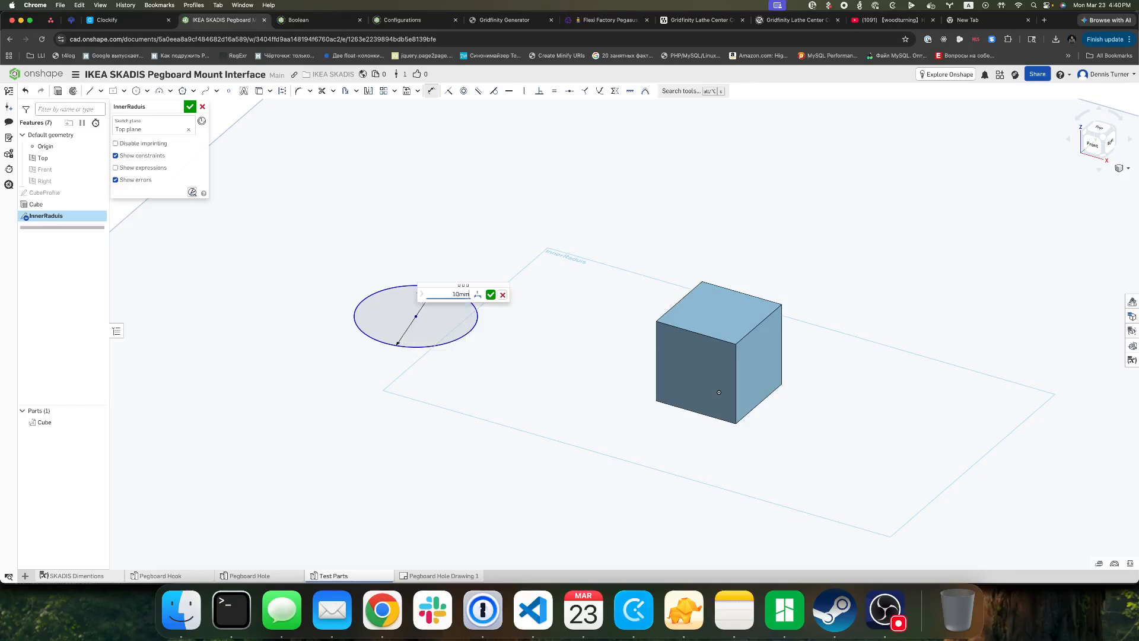
key("Return")
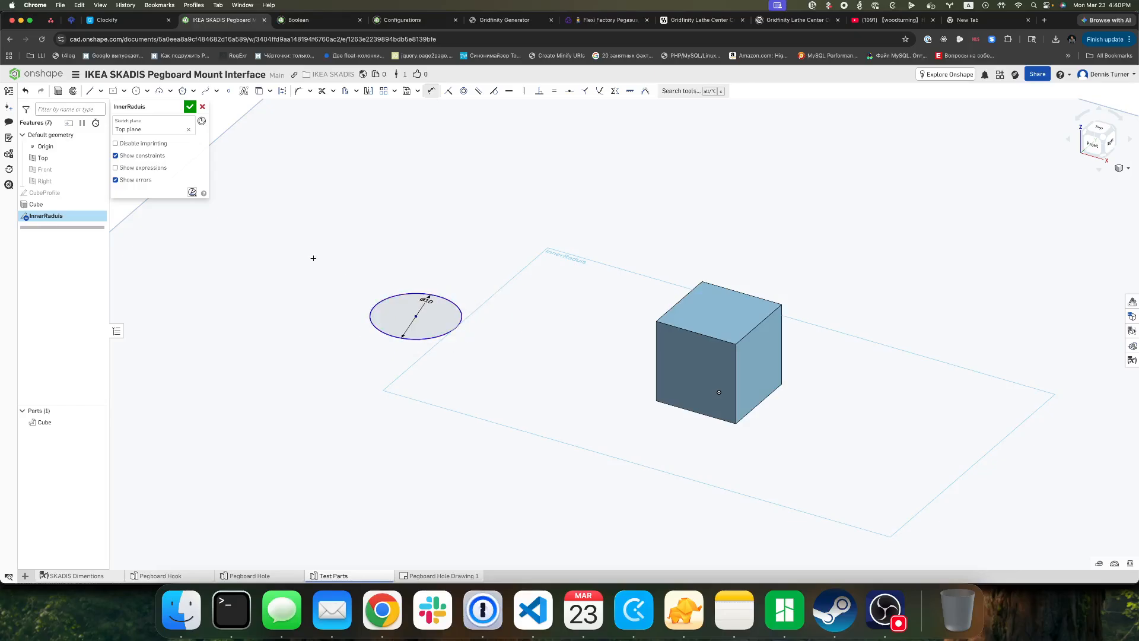
- Draw a second circle concentric with the 10 mm circle and set its diameter to 12 mm
left_click(136, 90)
left_click(415, 317)
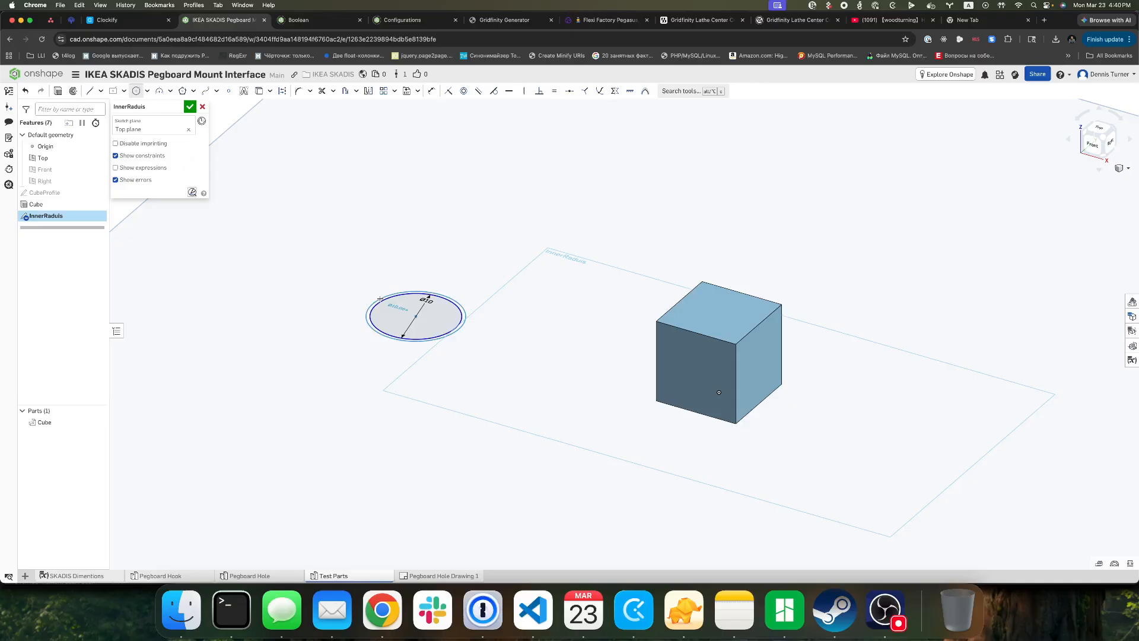
left_click(376, 283)
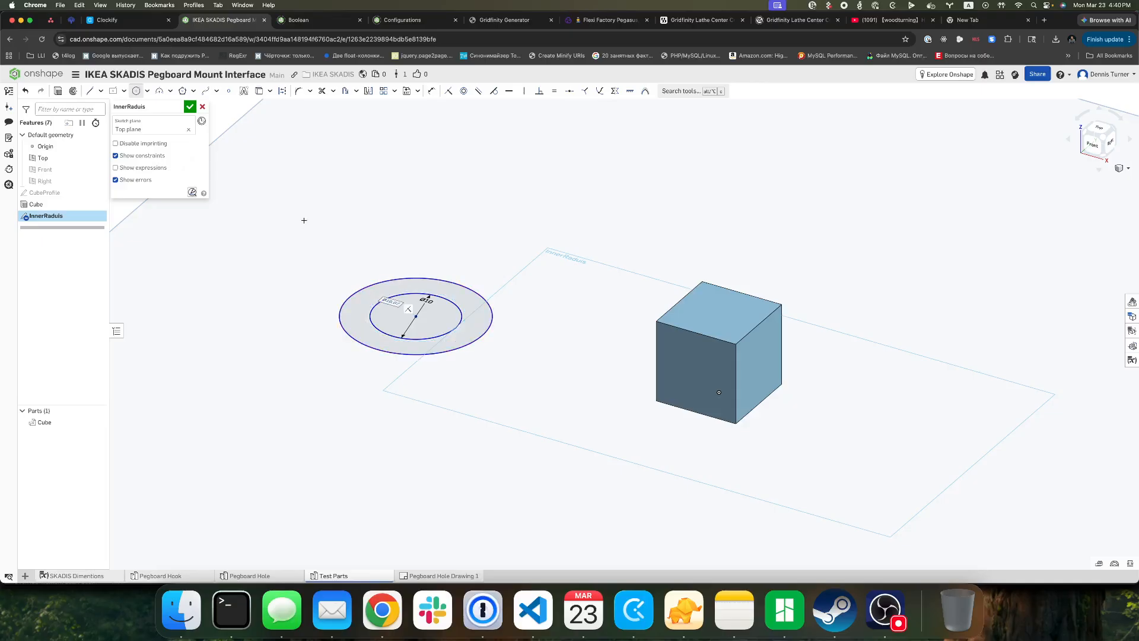
left_click(431, 91)
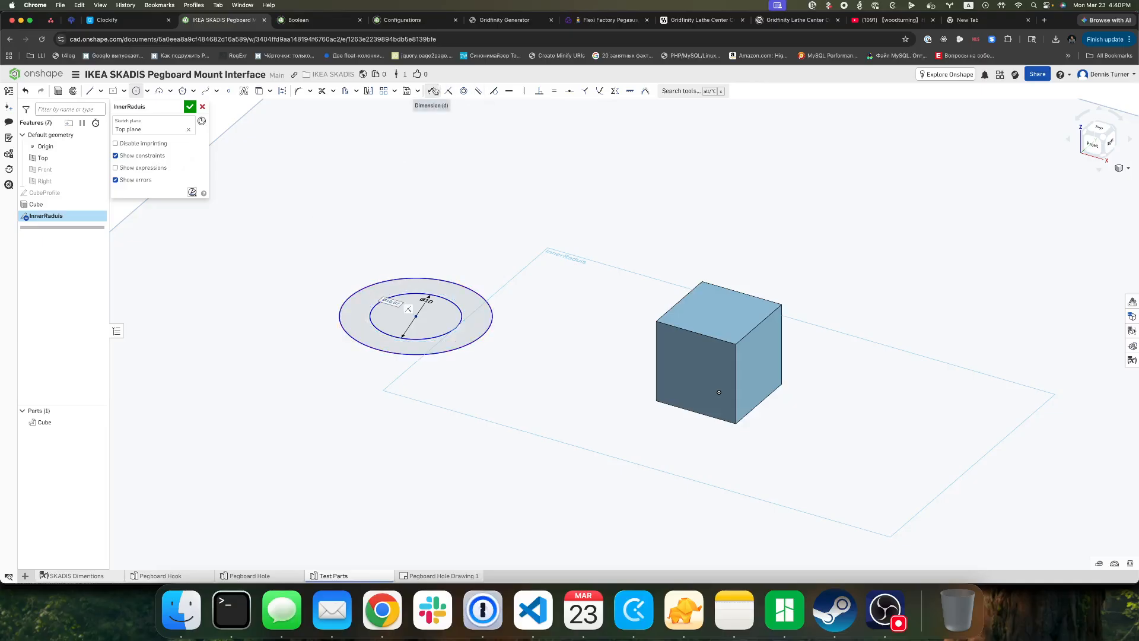
left_click(446, 281)
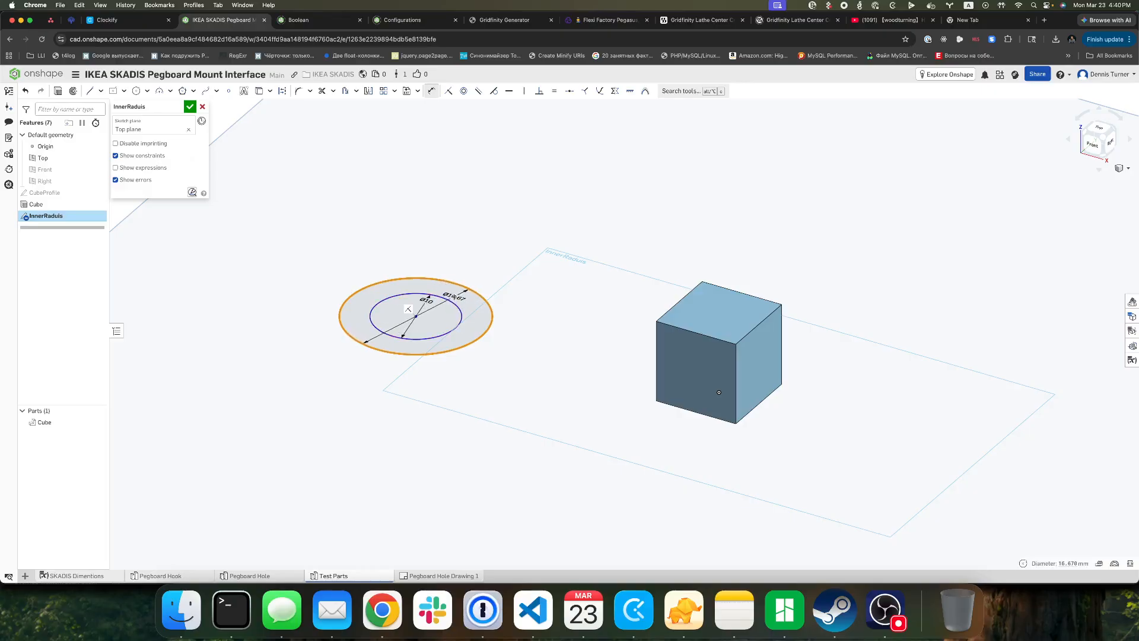
left_click(457, 309)
type("12mm")
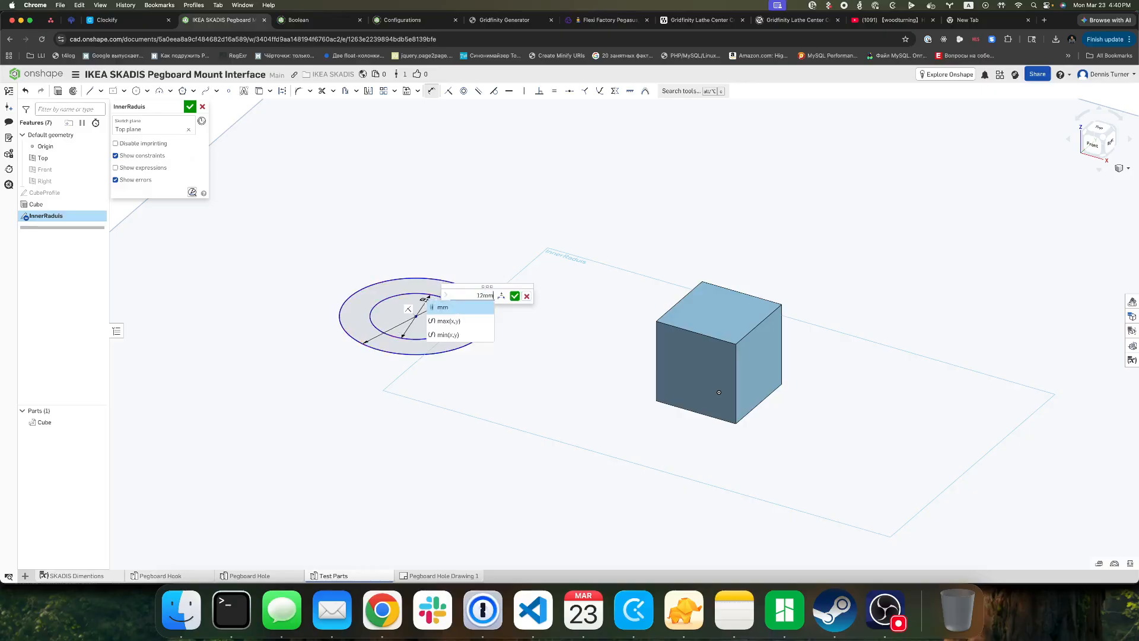
key("Return")
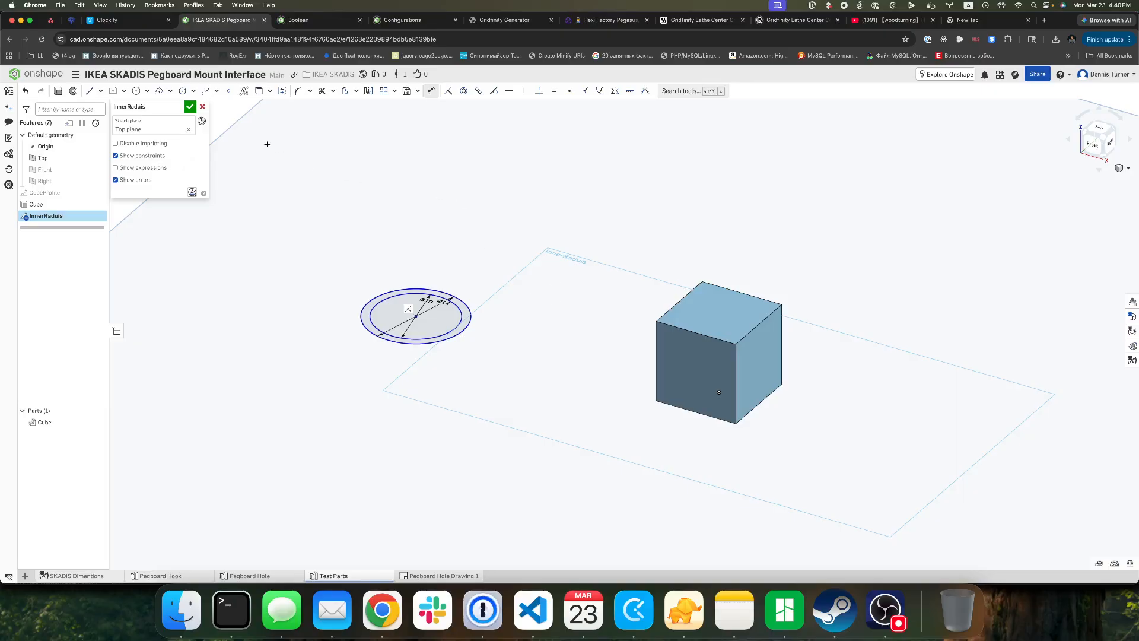
- Rename the circle sketch HoleProfile and finish it
left_click(167, 107)
type("HoleProfile")
left_click(189, 107)
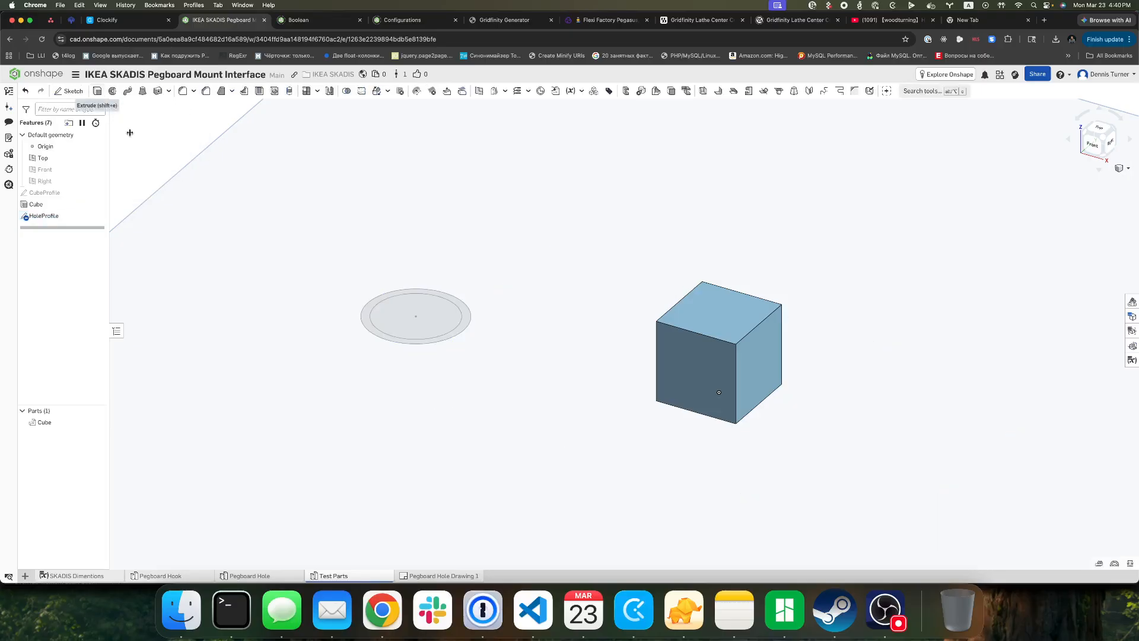
left_click(97, 91)
left_click(370, 328)
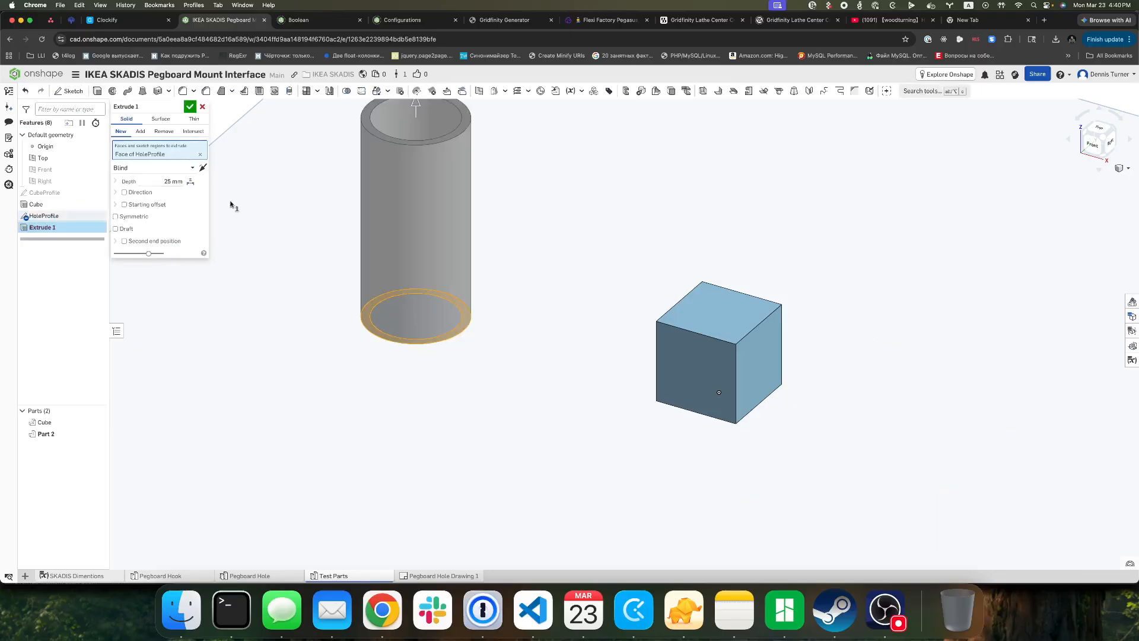
type("10")
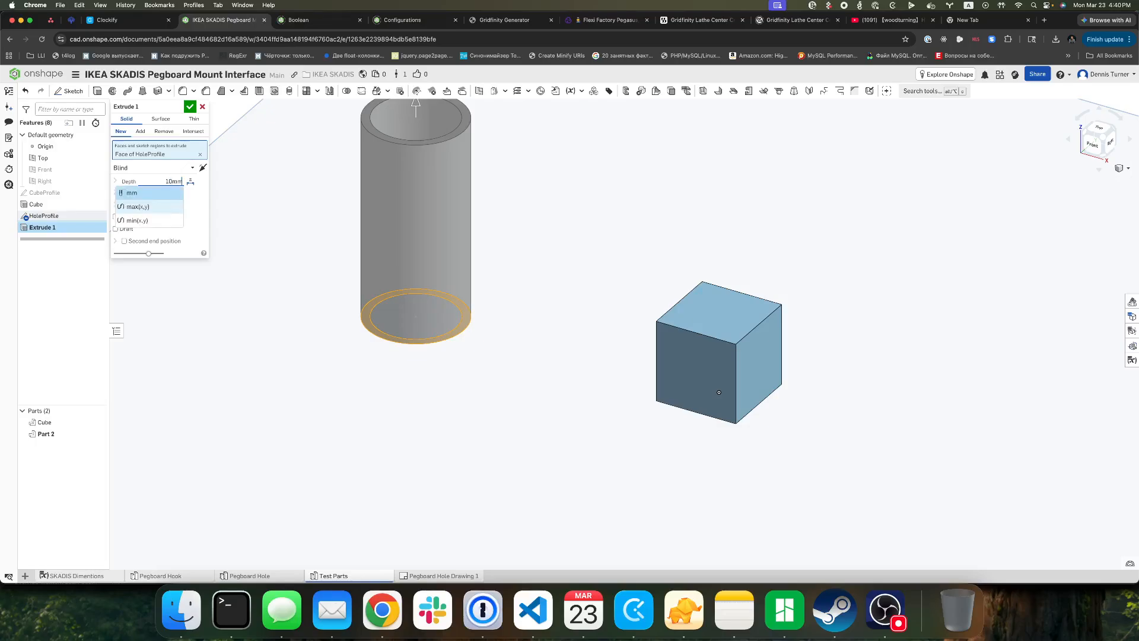
key("Return")
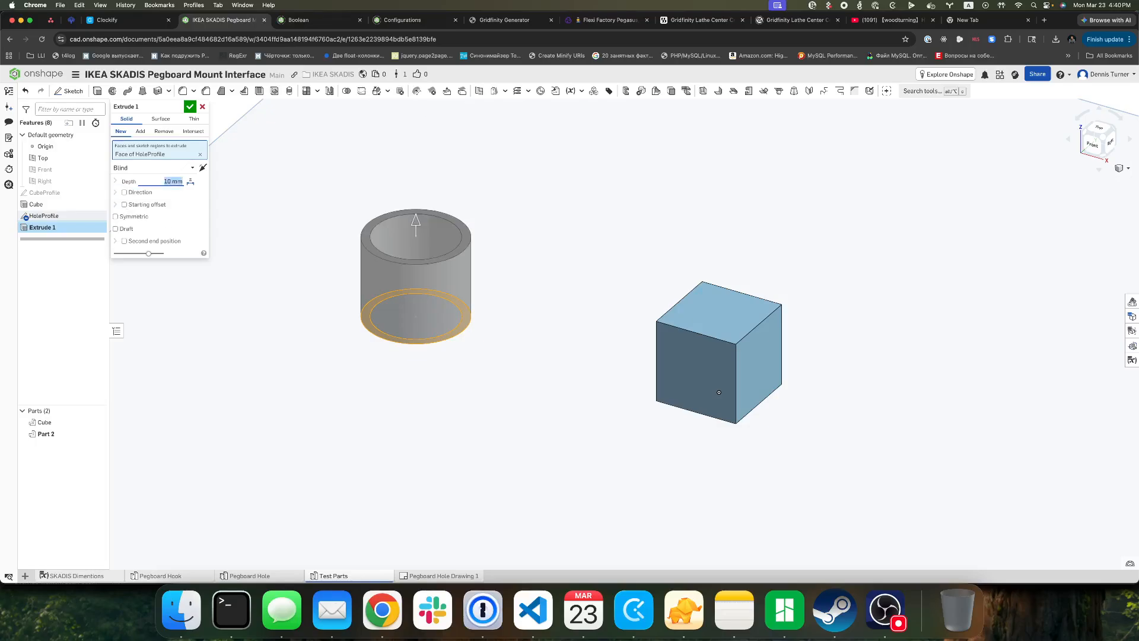
left_click(203, 108)
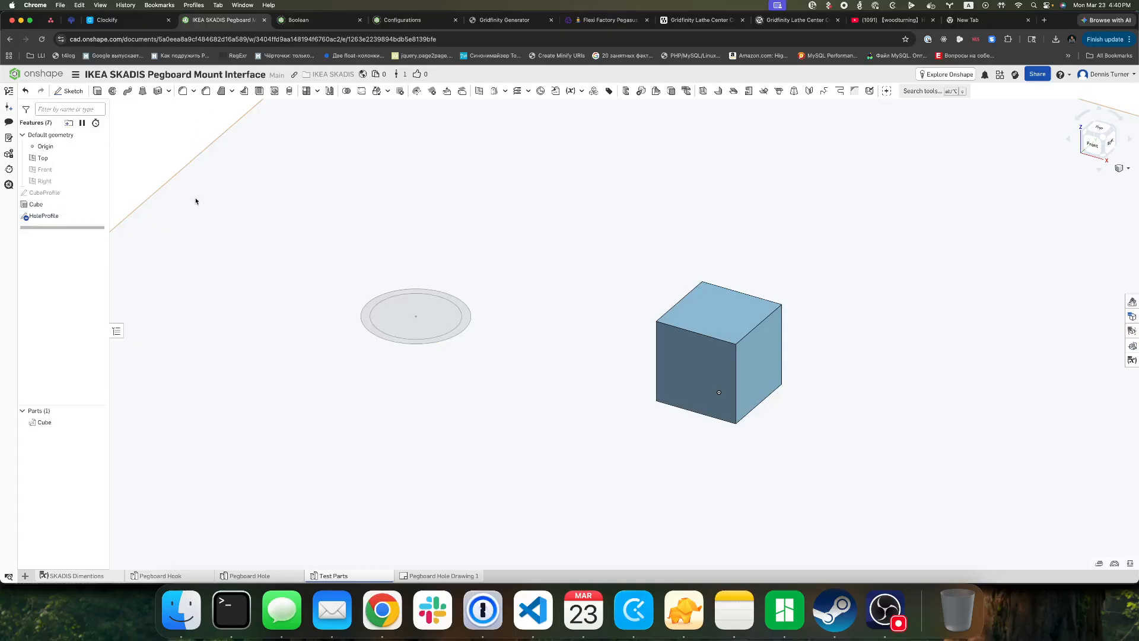
- Reopen the HoleProfile sketch and delete the outer 12 mm circle
double_click(65, 217)
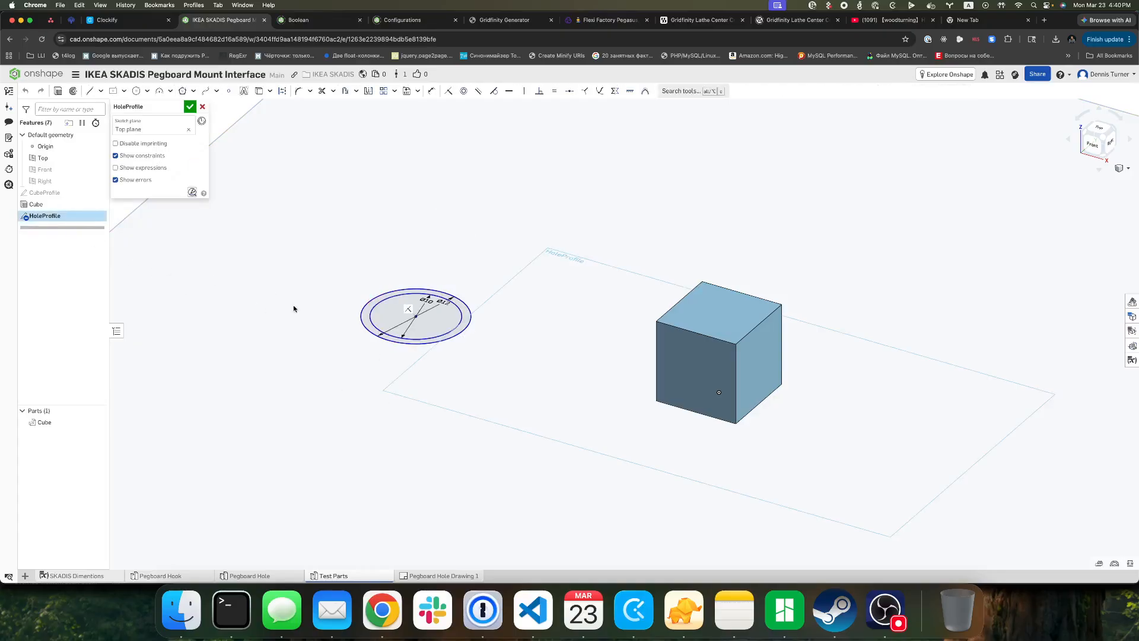
left_click(357, 320)
key("Delete")
- Draw a center-point rectangle centred on the 10 mm circle and dimension one of its sides to 12 mm
left_click(113, 91)
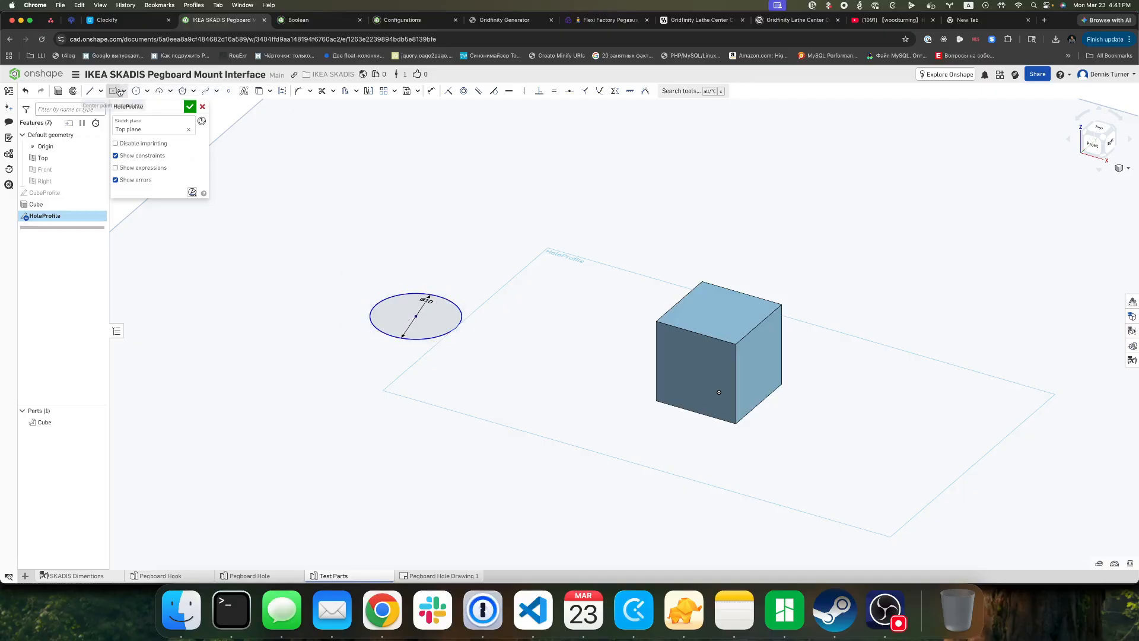
left_click(415, 316)
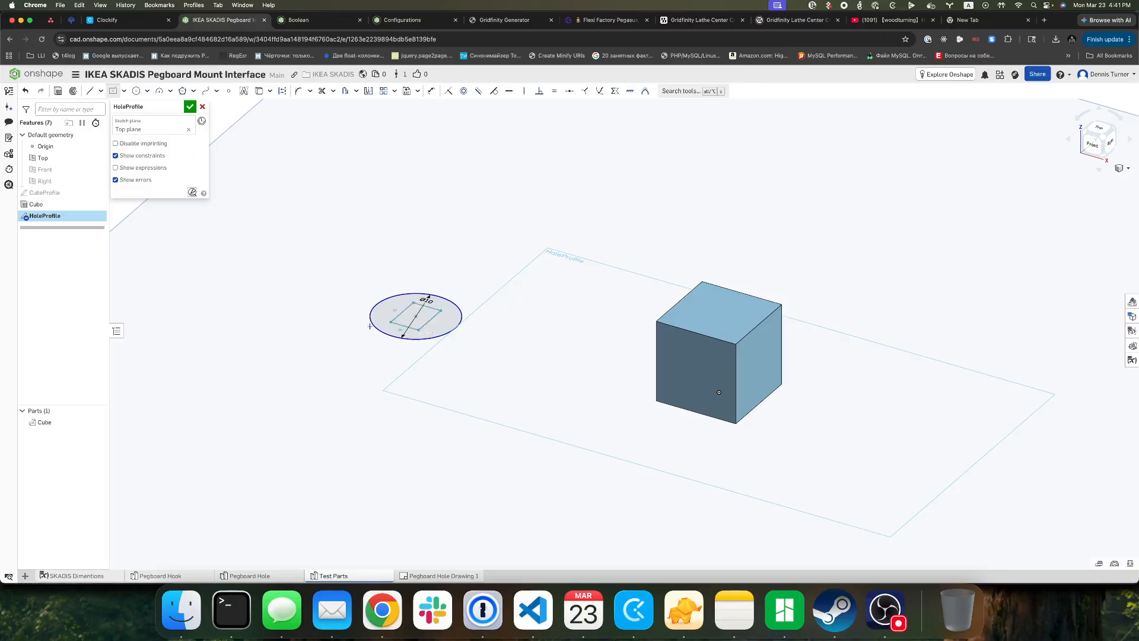
left_click(327, 328)
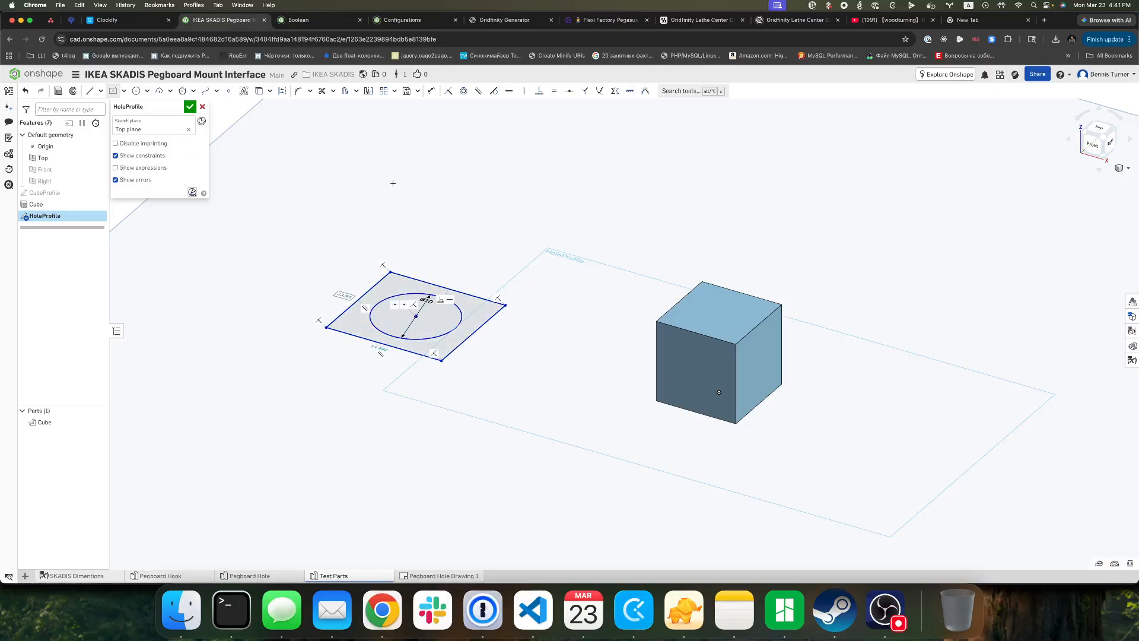
left_click(428, 92)
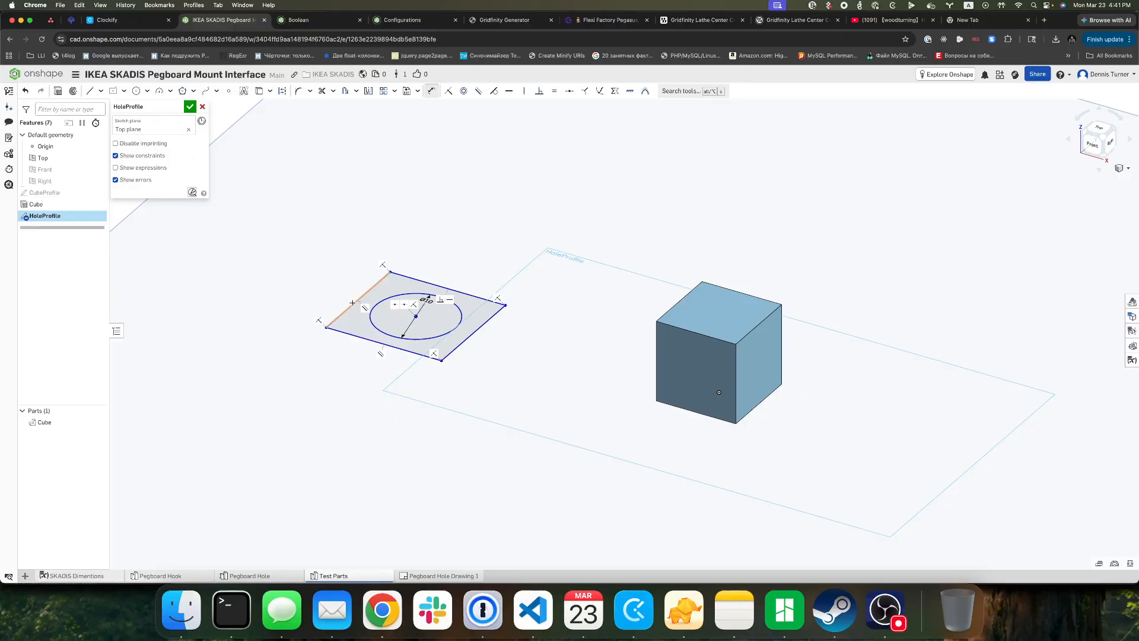
left_click(358, 300)
left_click(315, 291)
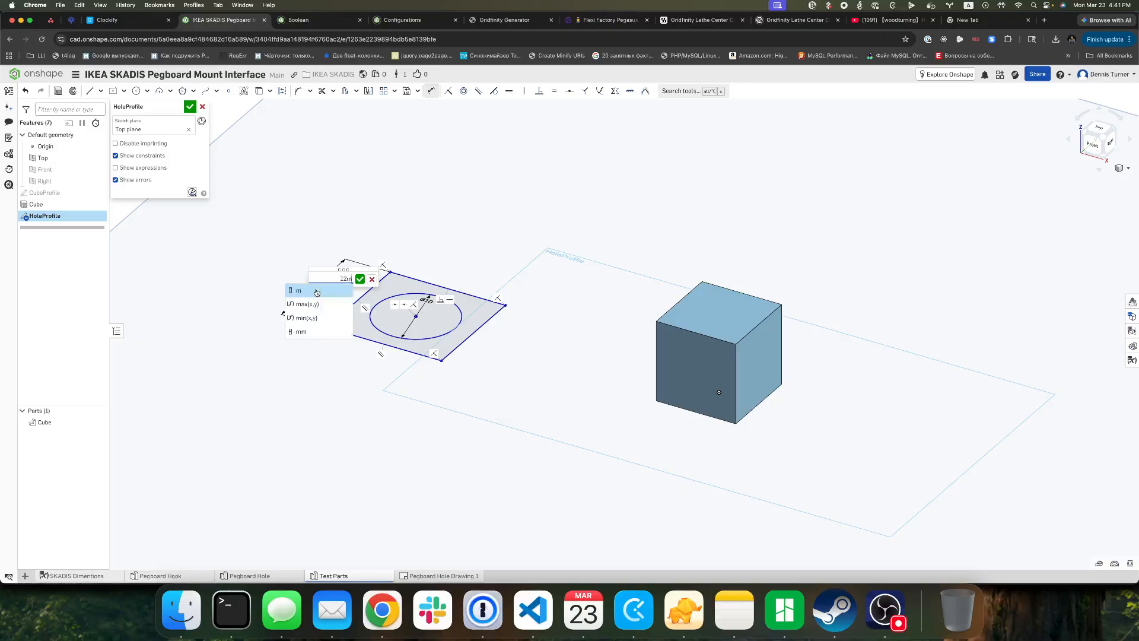
key("Return")
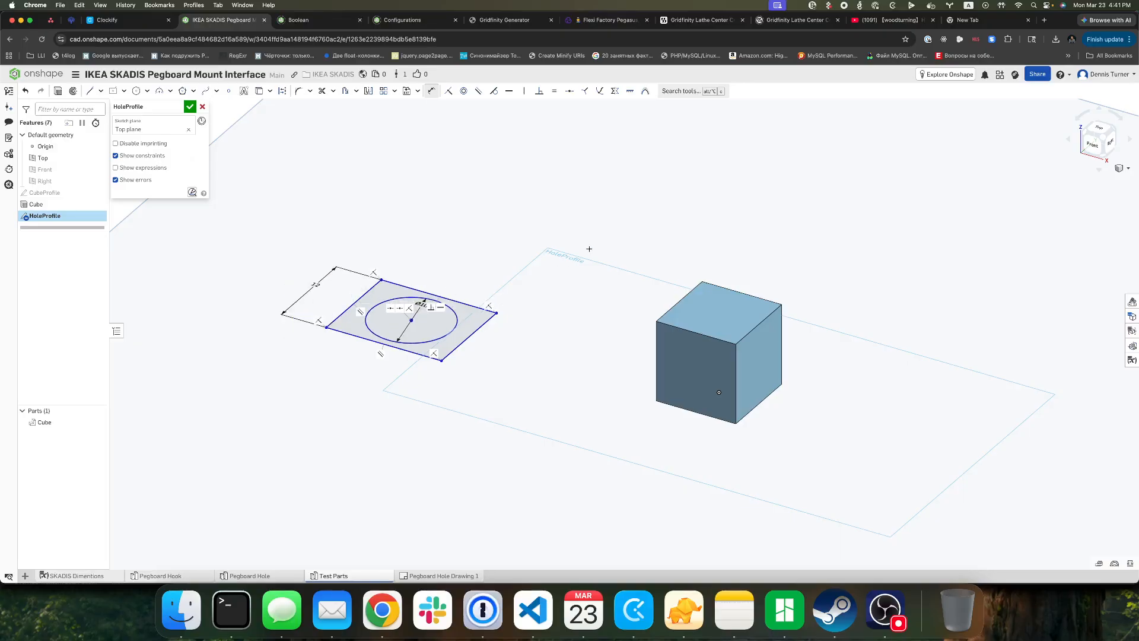
- Make two adjacent sides of the rectangle equal to form a square, and finish the HoleProfile sketch
left_click(554, 91)
left_click(401, 286)
left_click(366, 290)
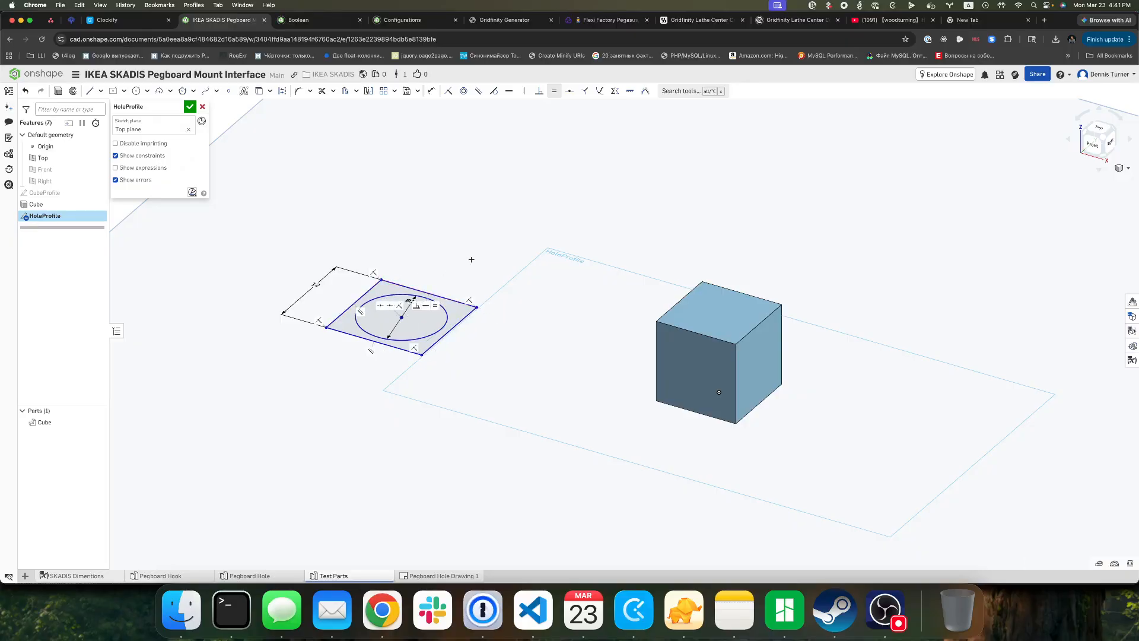
left_click(189, 108)
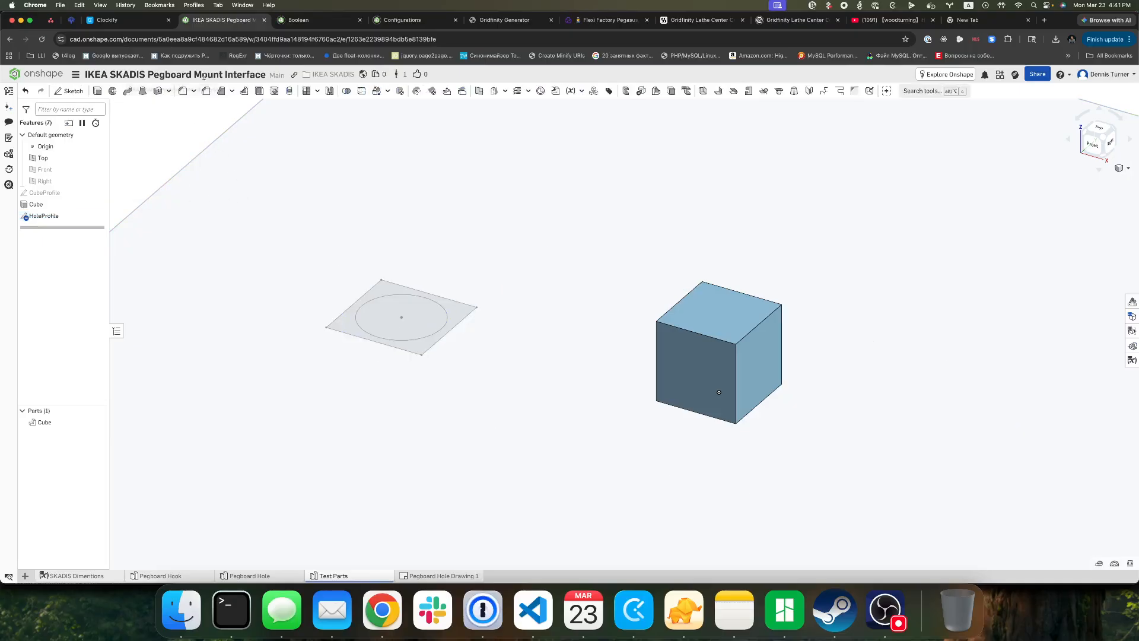
- Extrude the HoleProfile region between the square and the circle as a new solid 10 mm deep
left_click(97, 91)
left_click(348, 325)
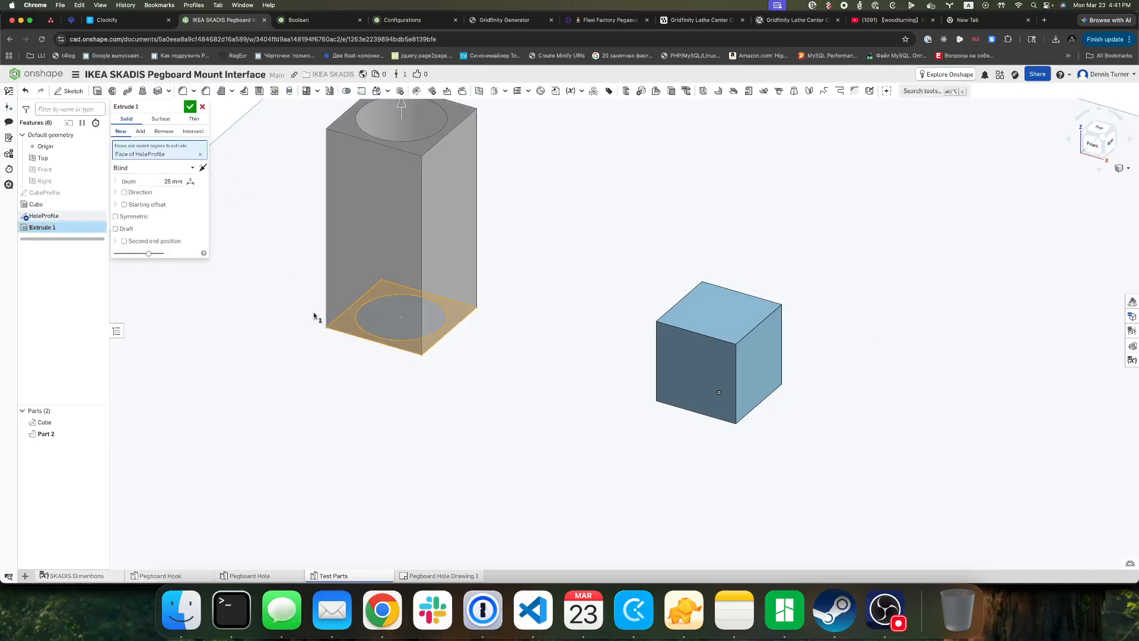
left_click(173, 181)
type("10")
key("Return")
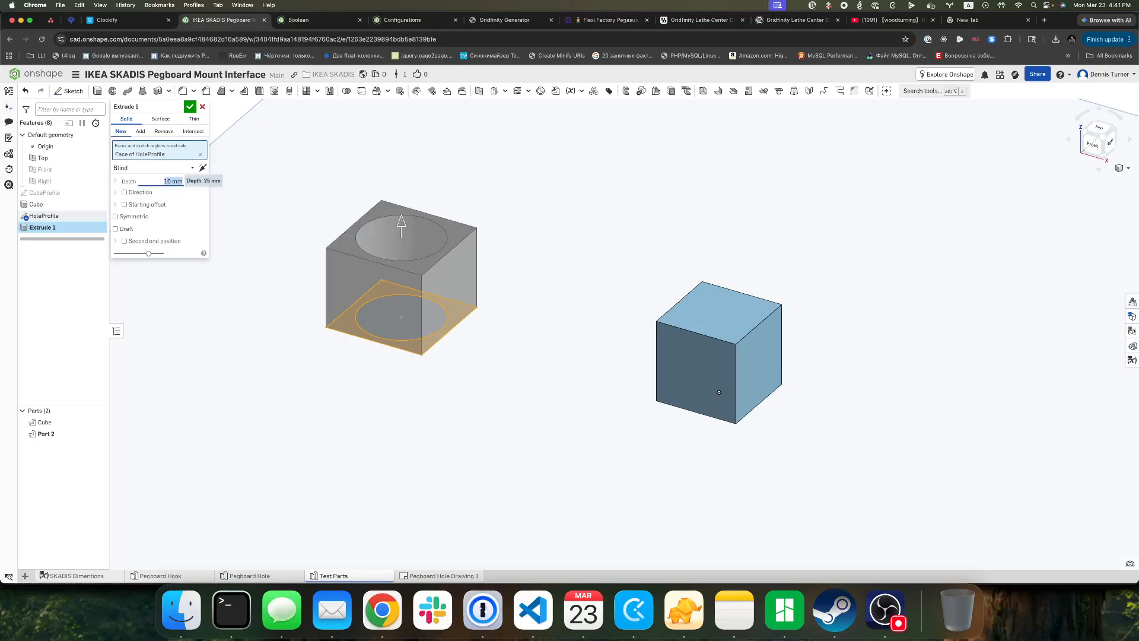
left_click(190, 105)
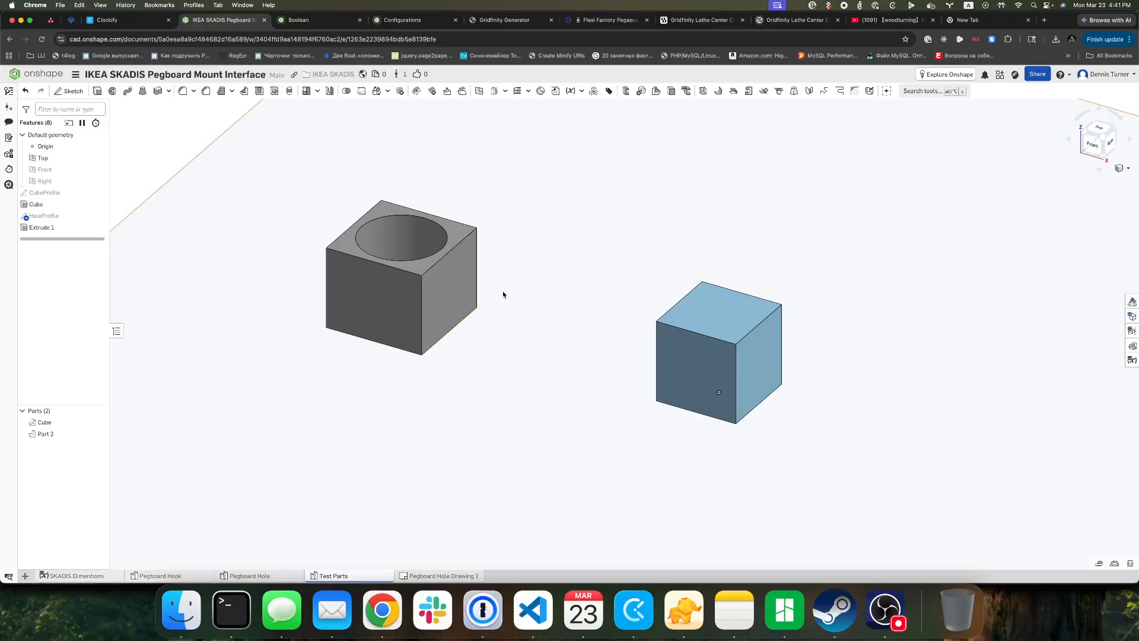
- Rename the newly extruded block with the round hole to "Hole" in the parts list
mouse_move(503, 294)
right_mouse_down()
mouse_move(506, 384)
mouse_move(509, 277)
right_mouse_up()
left_click(44, 434)
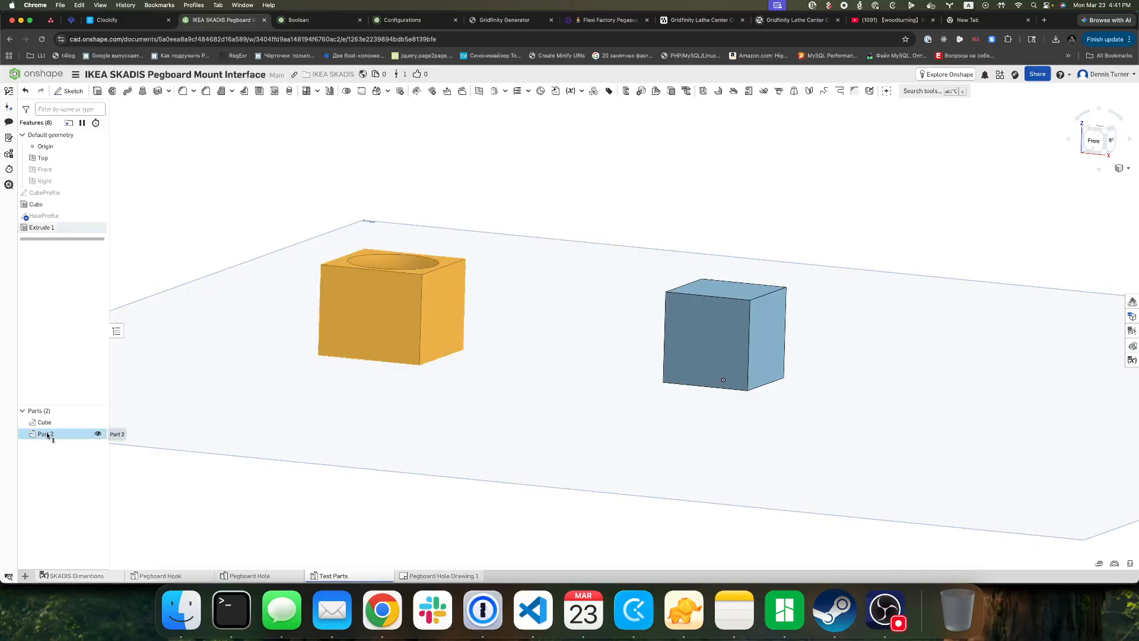
right_click(53, 434)
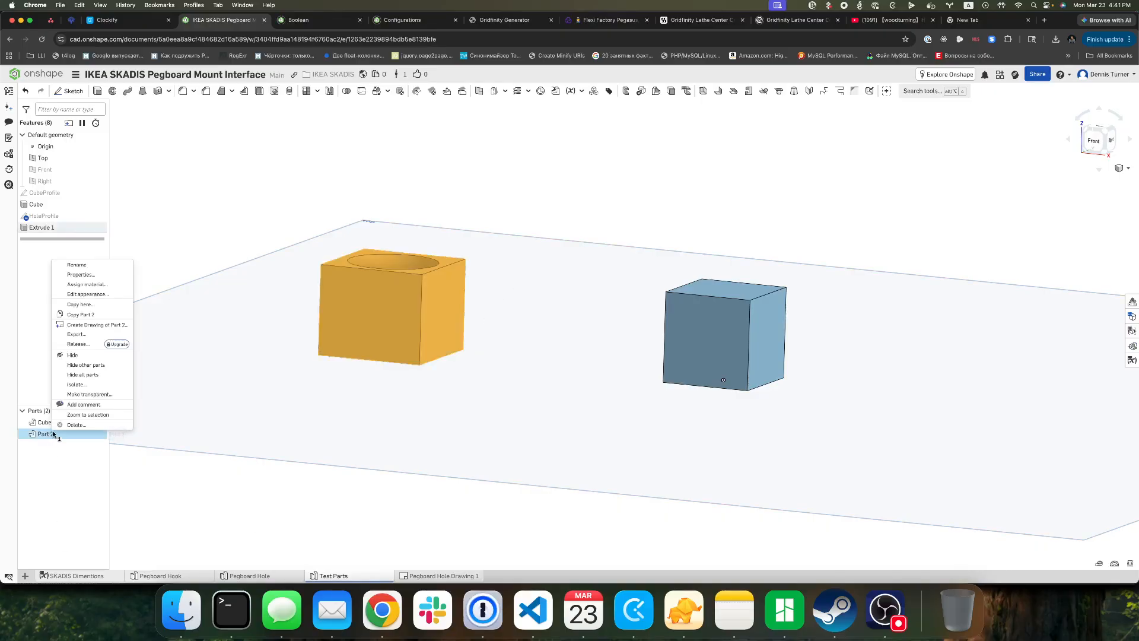
left_click(98, 265)
type("Hole")
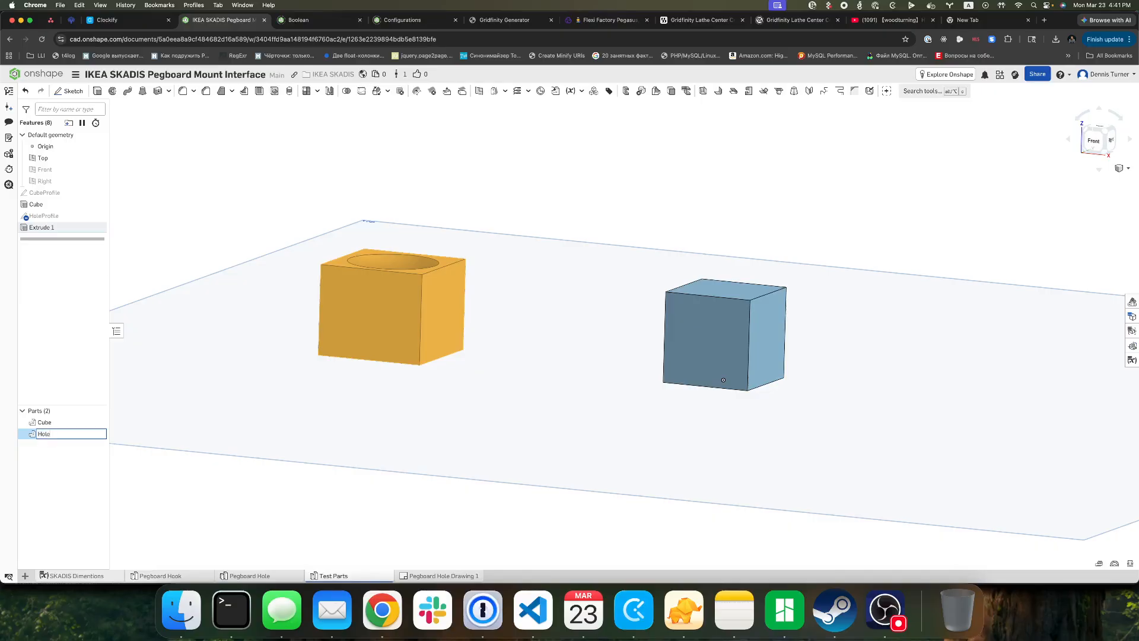
key("Return")
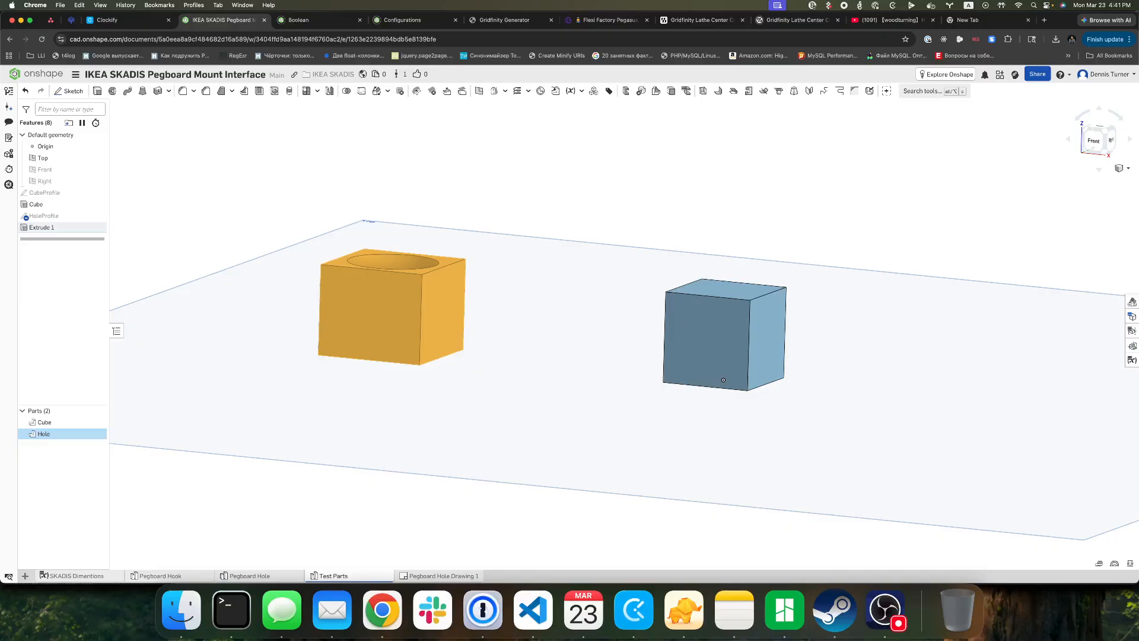
- Export the Hole part as a binary STL in millimetres and save it as Test Parts - Hole.stl in Downloads
right_click(41, 433)
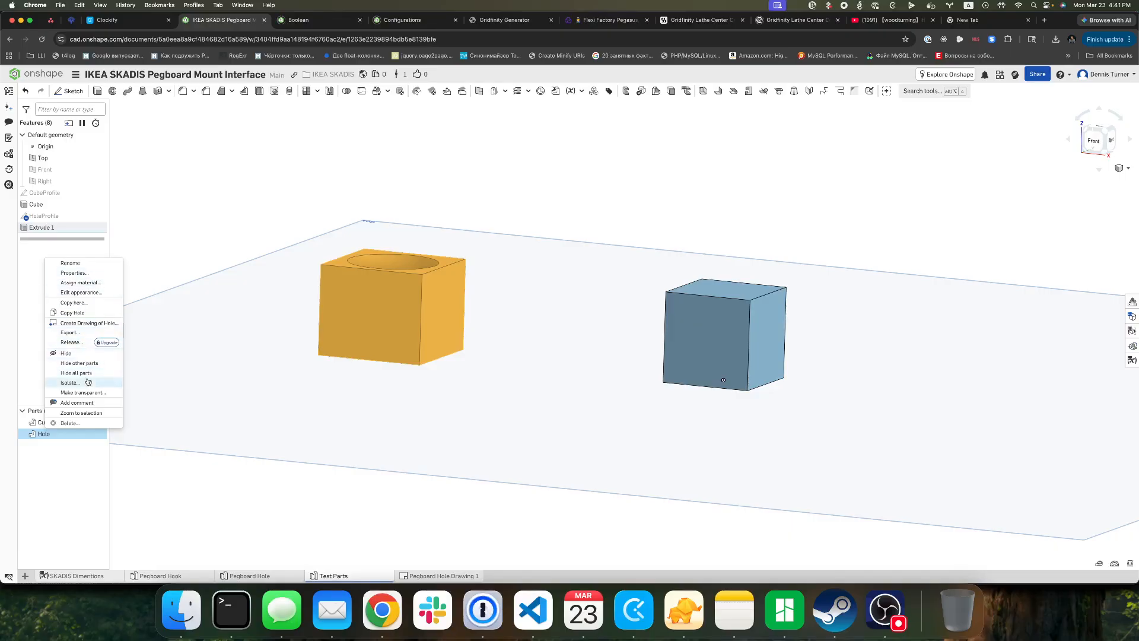
left_click(71, 332)
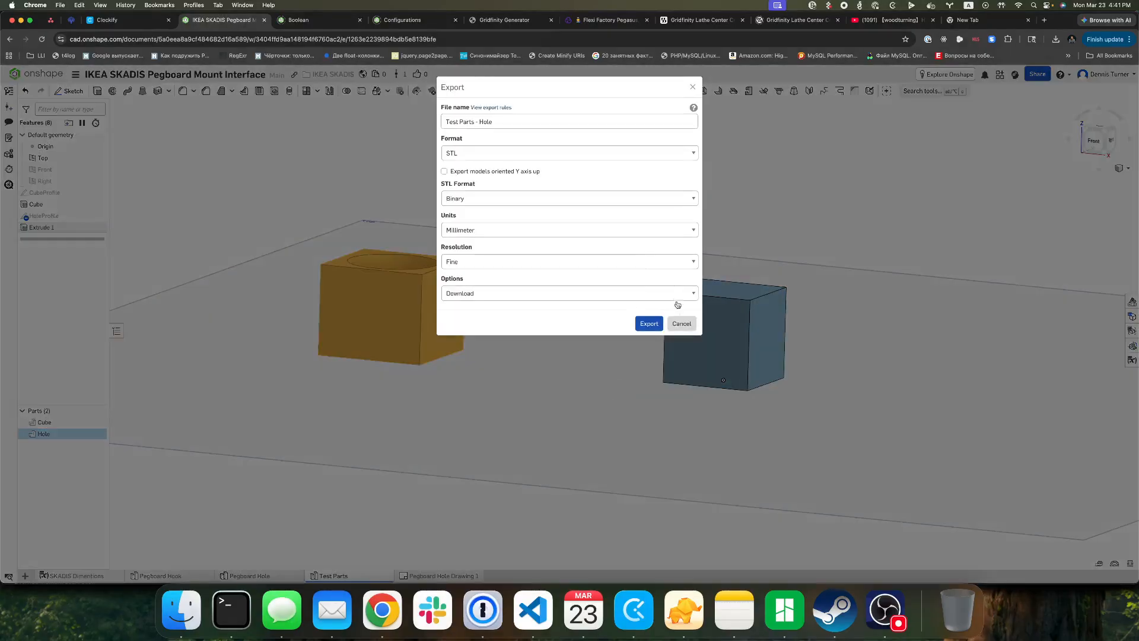
left_click(649, 324)
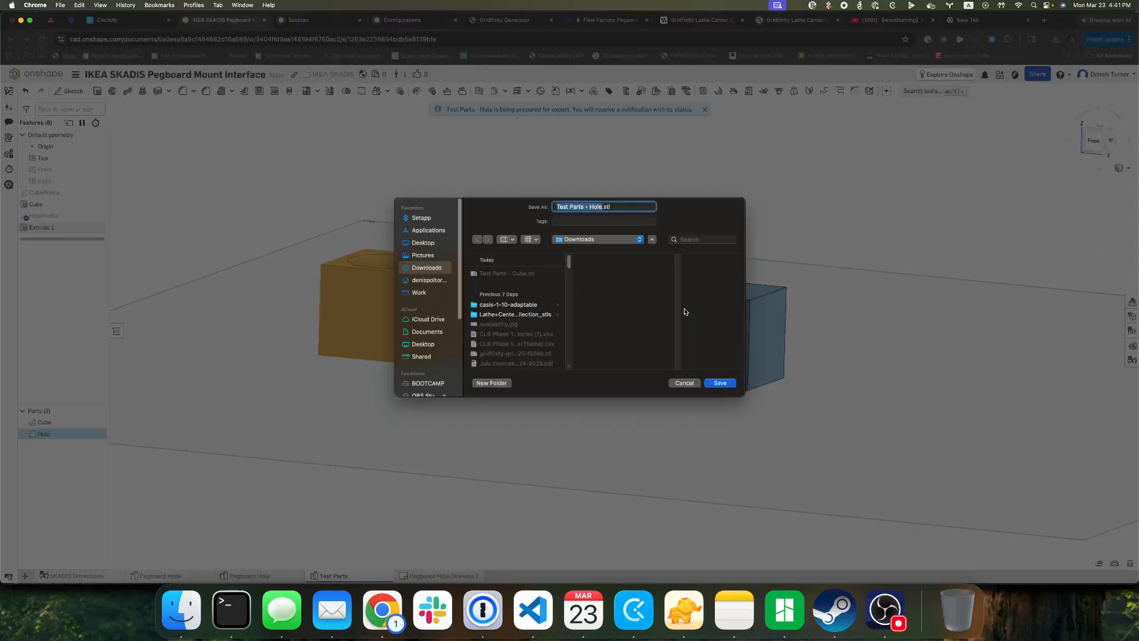
left_click(710, 386)
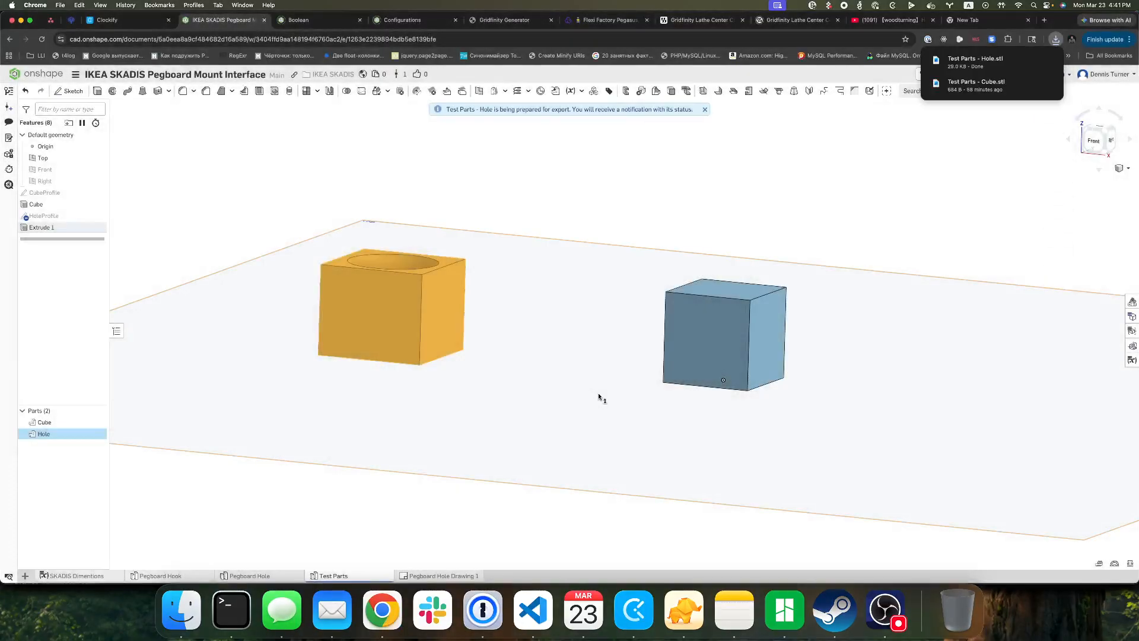
- Switch to Bambu Studio, add a second build plate and import Test Parts - Hole.stl from Downloads onto it
left_click(768, 611)
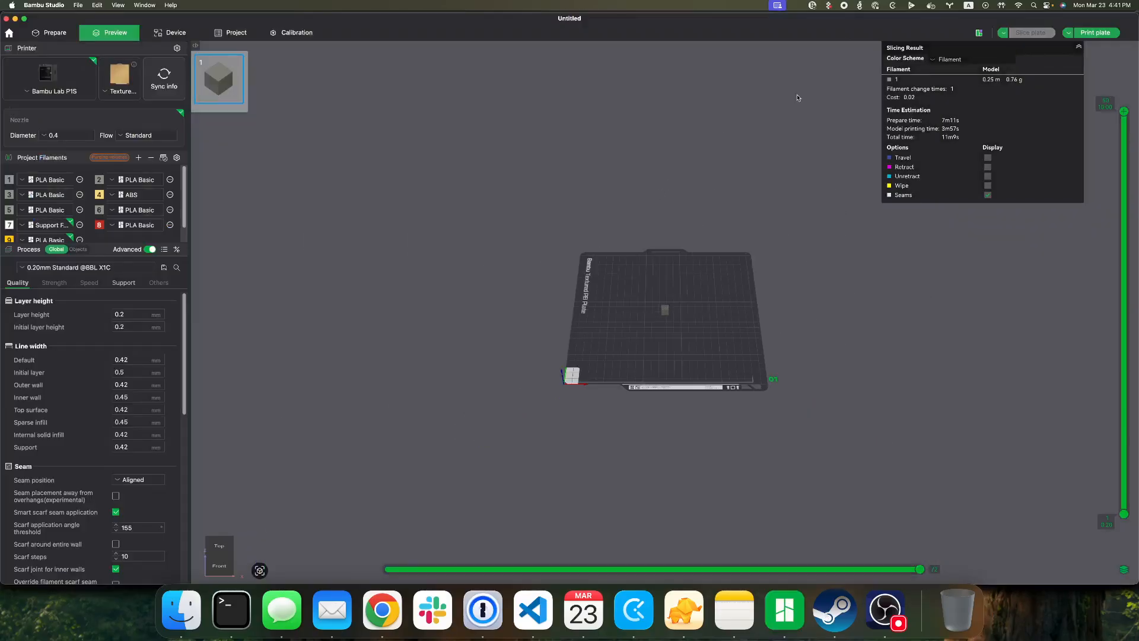
left_click(53, 34)
left_click(496, 53)
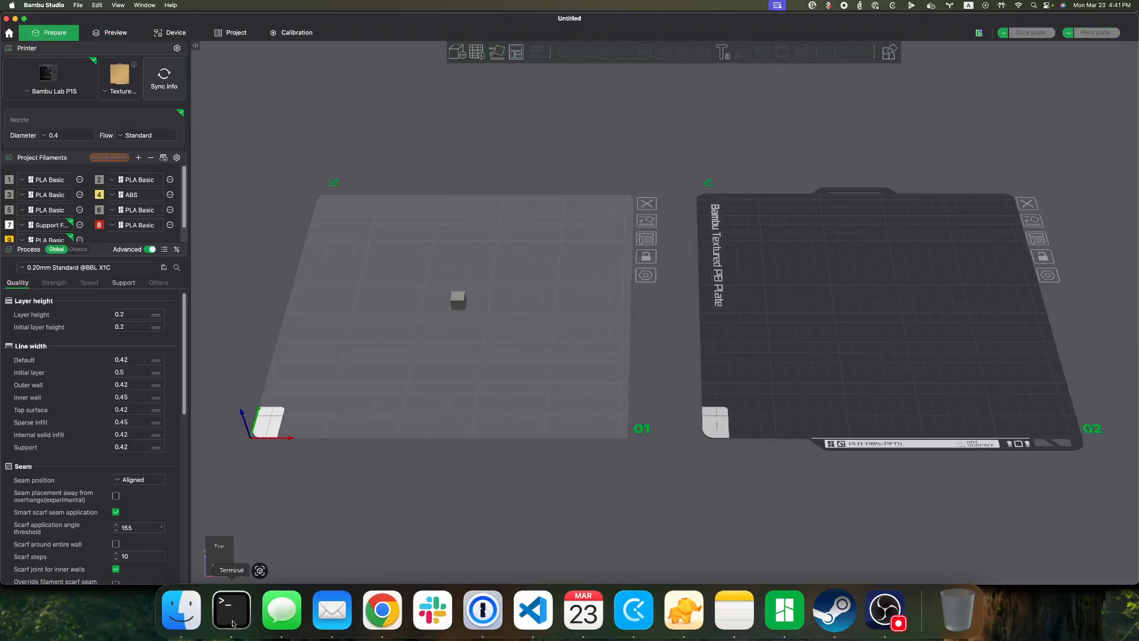
left_click(182, 611)
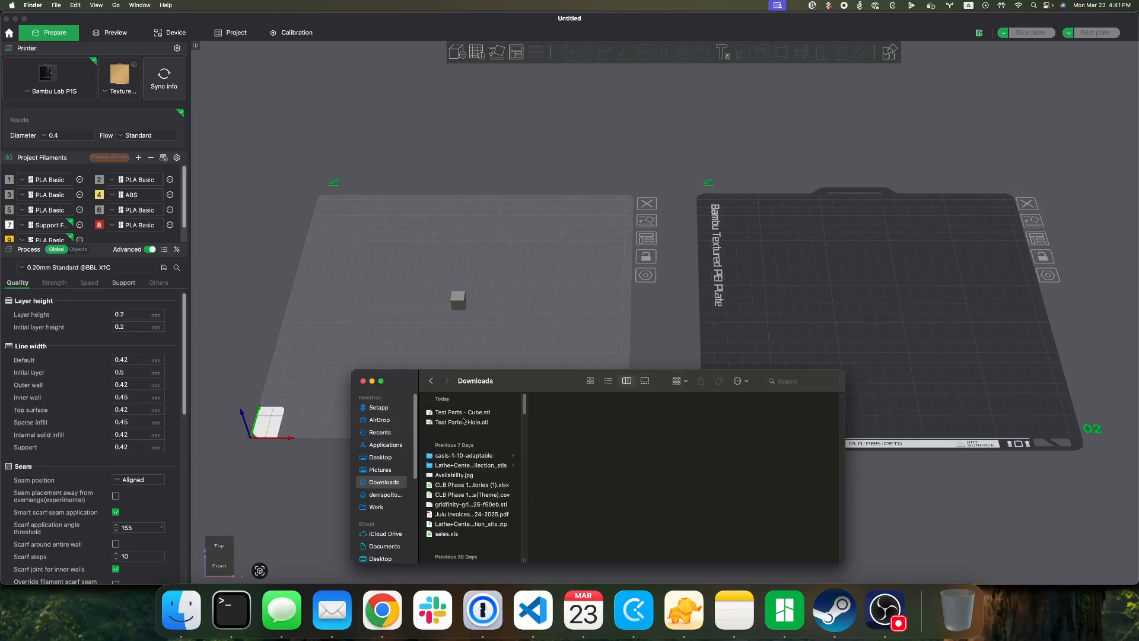
left_click_drag(462, 422, 866, 278)
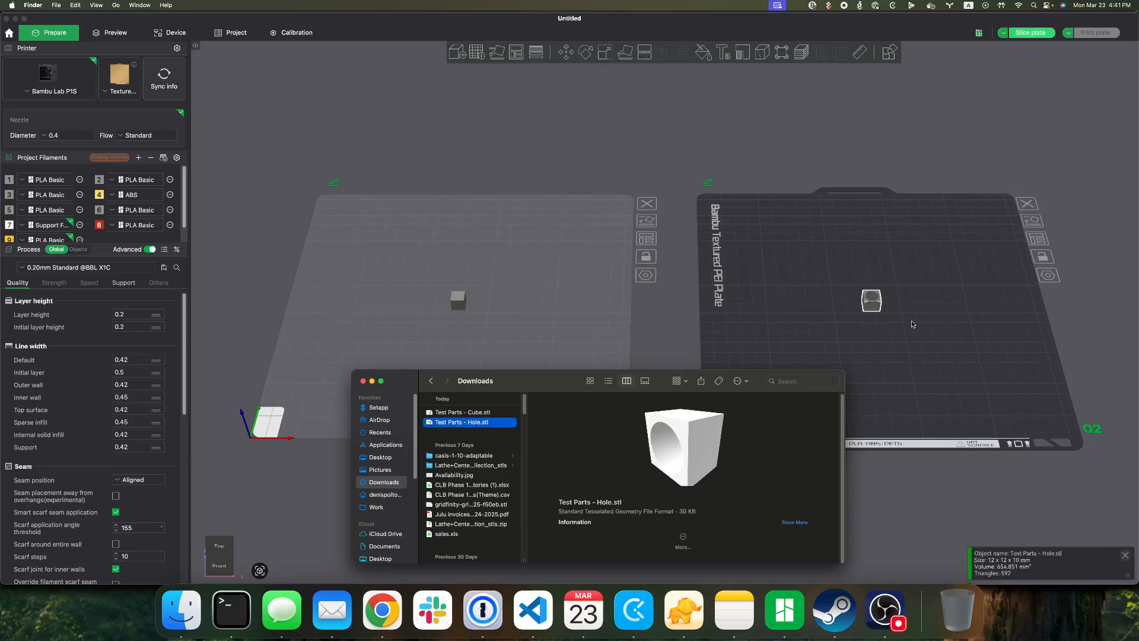
left_click(927, 350)
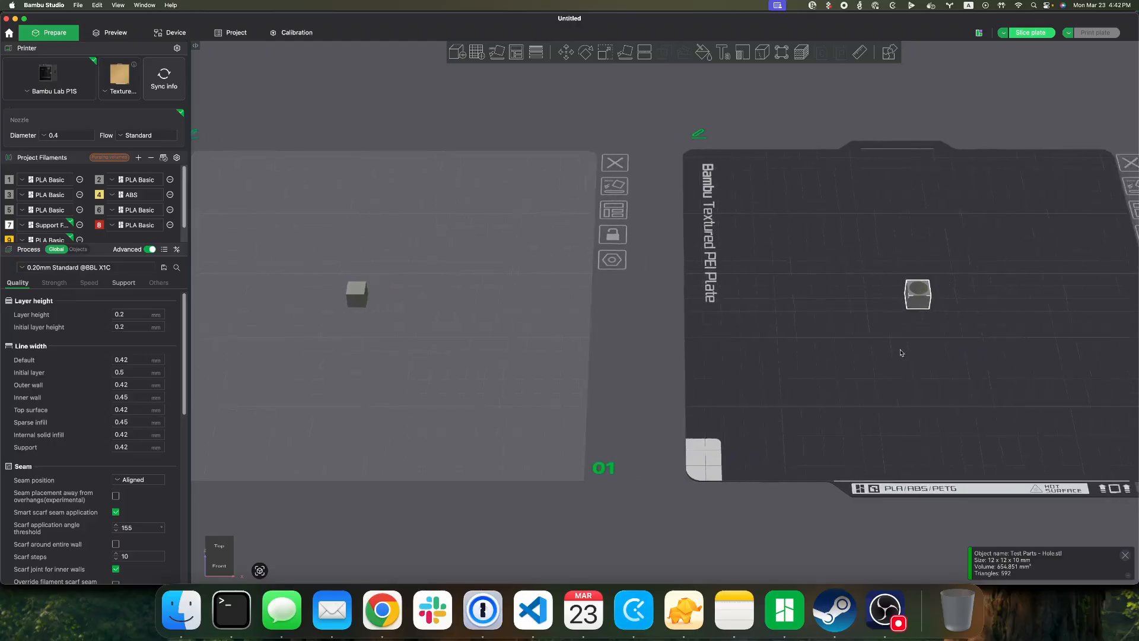
- Auto-arrange the hole block on plate 2 and slice the plate
left_click(899, 238)
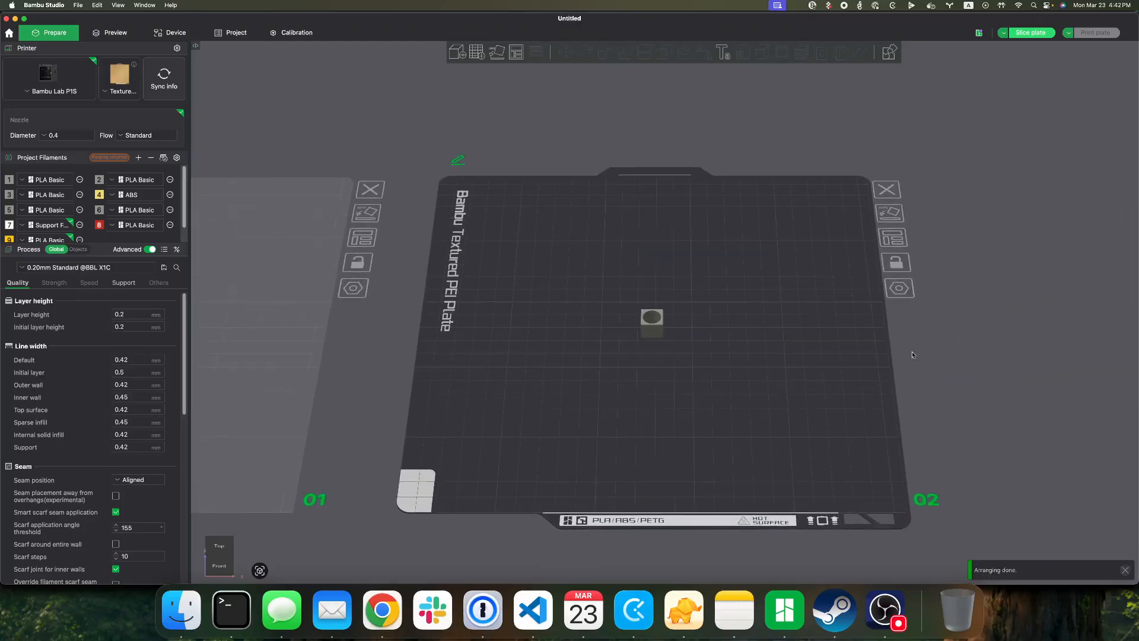
scroll(700, 330, "up", 3)
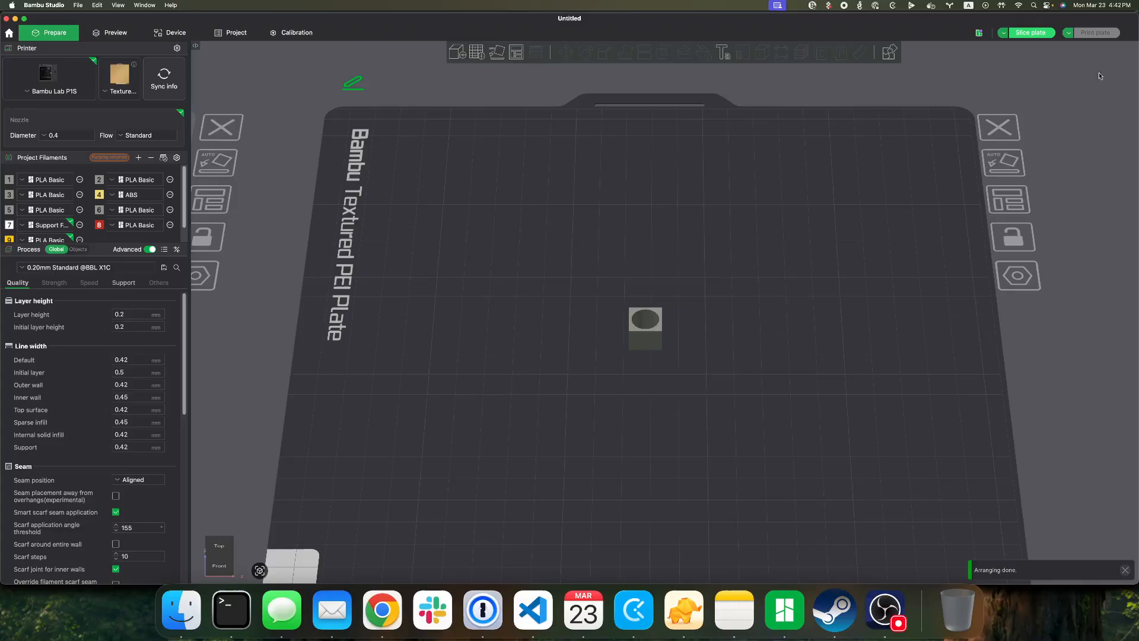
left_click(1031, 33)
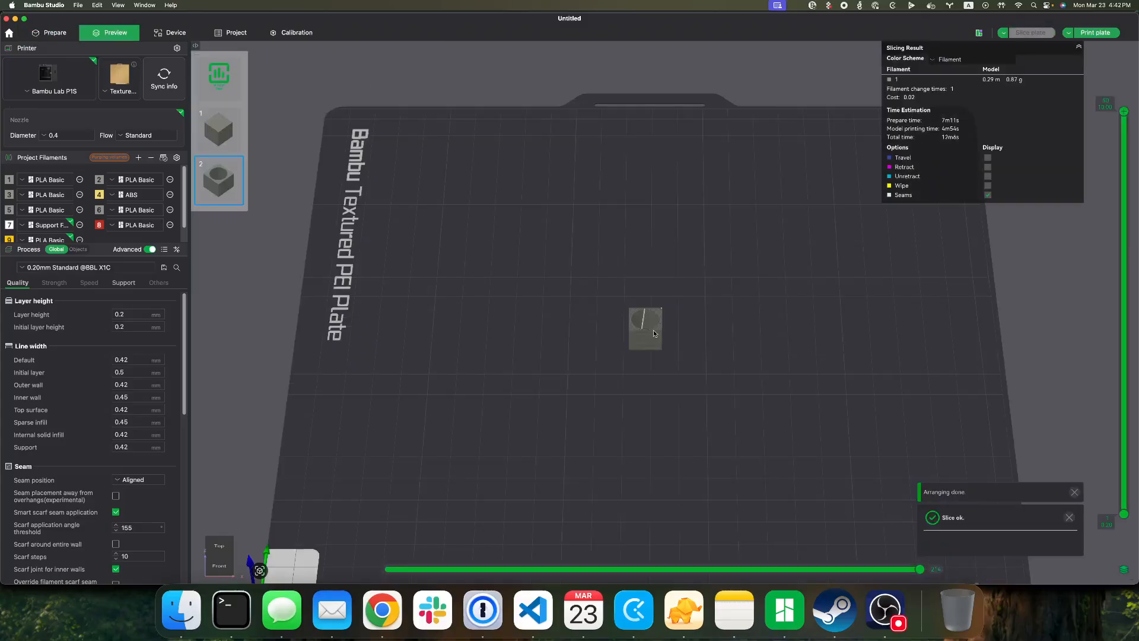
- Return to plate preparation, duplicate the hole block and place the copy beside the original on plate 2
left_click(55, 33)
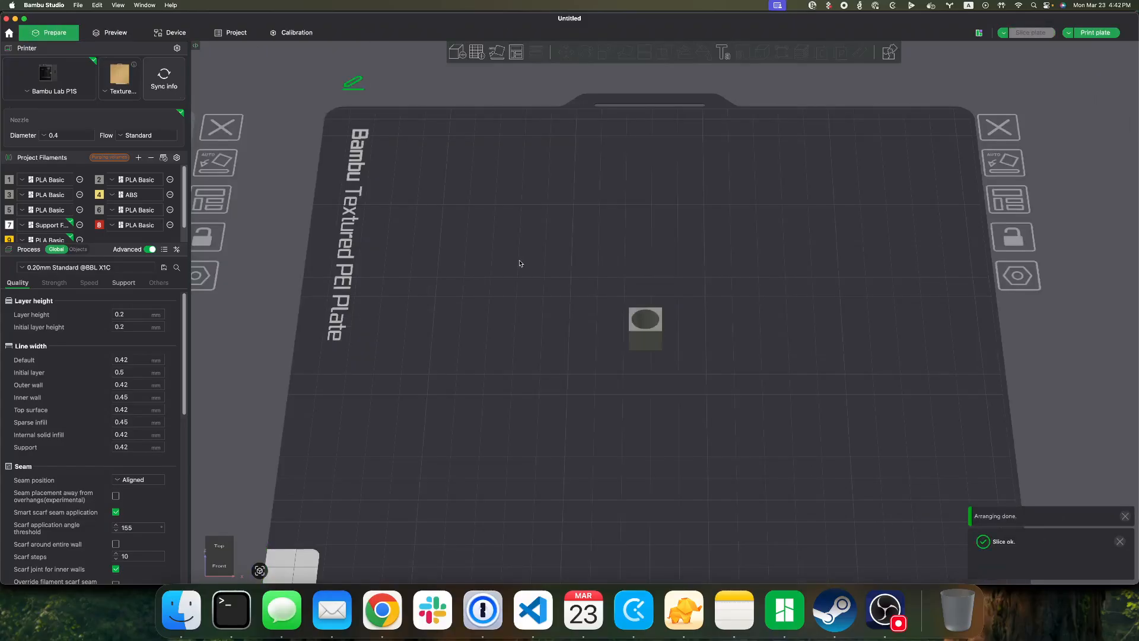
left_click(655, 338)
key("super+c")
key("super+v")
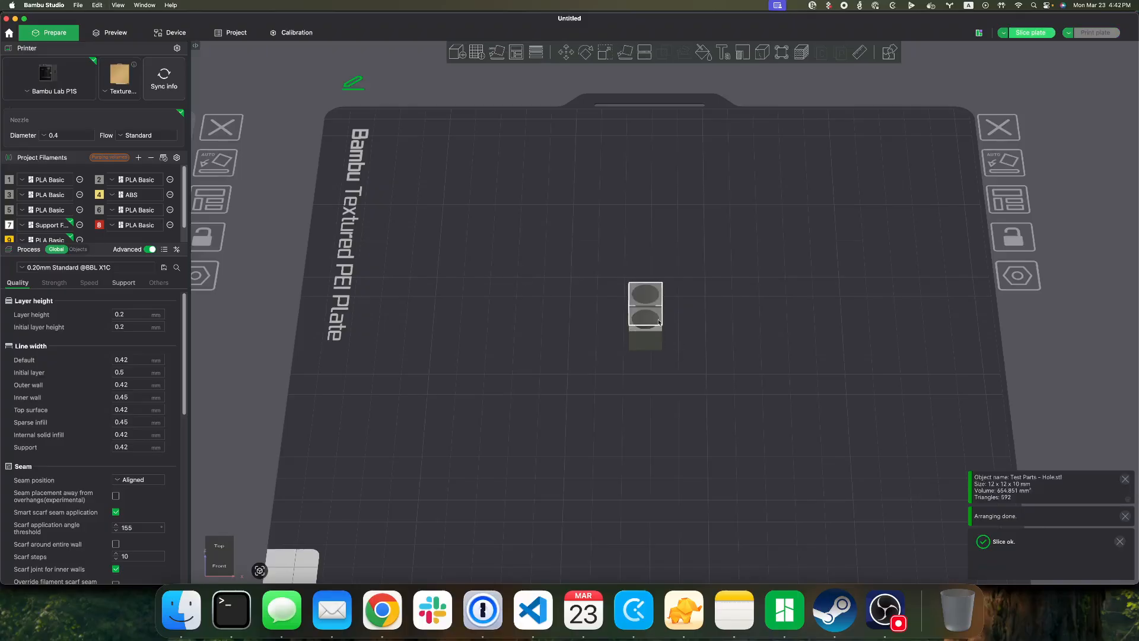
left_click_drag(655, 322, 757, 318)
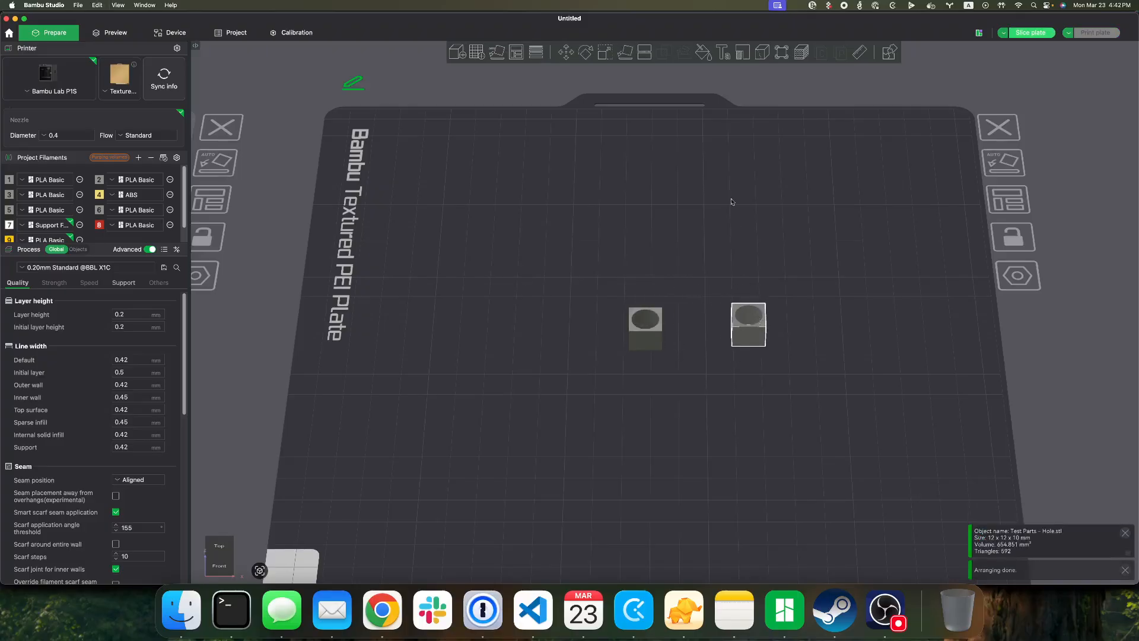
- Lay the copied block on a side face with its hole horizontal, and space it beside the upright block after auto-arranging
left_click(622, 57)
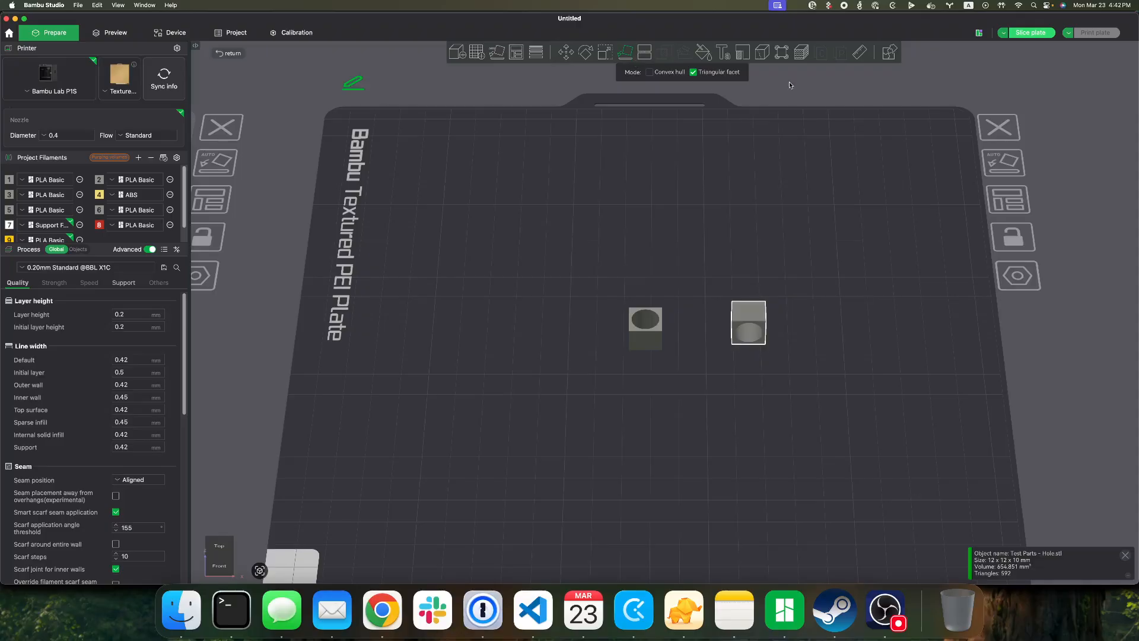
key("a")
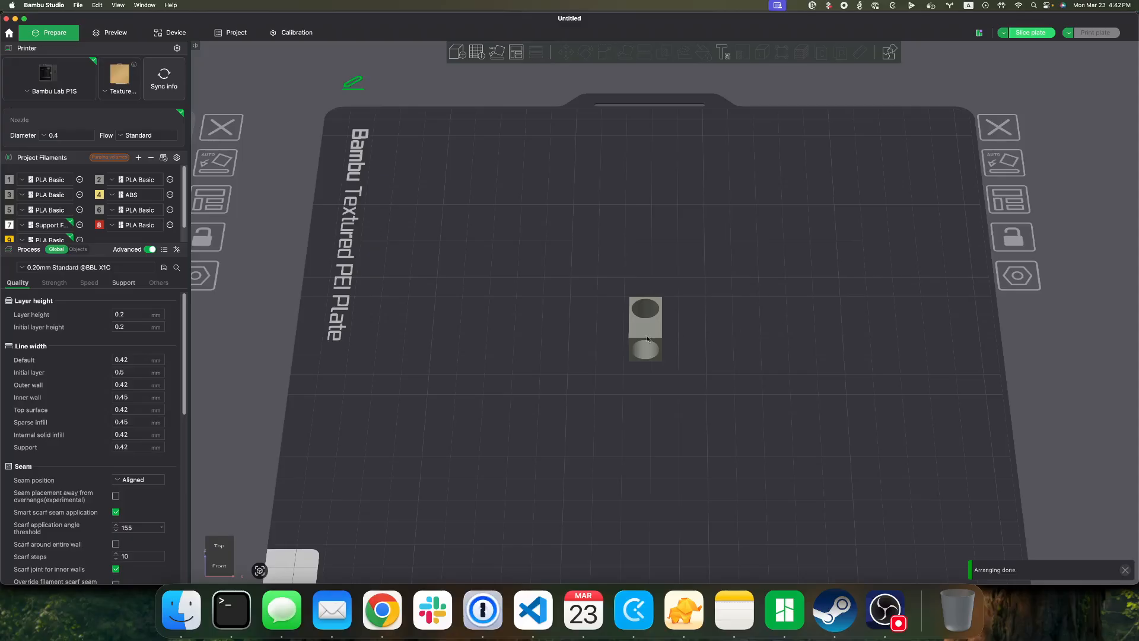
left_click_drag(647, 339, 741, 317)
- Slice plate 2 and inspect the sliced hole surfaces of the upright and sideways blocks
left_click(1030, 33)
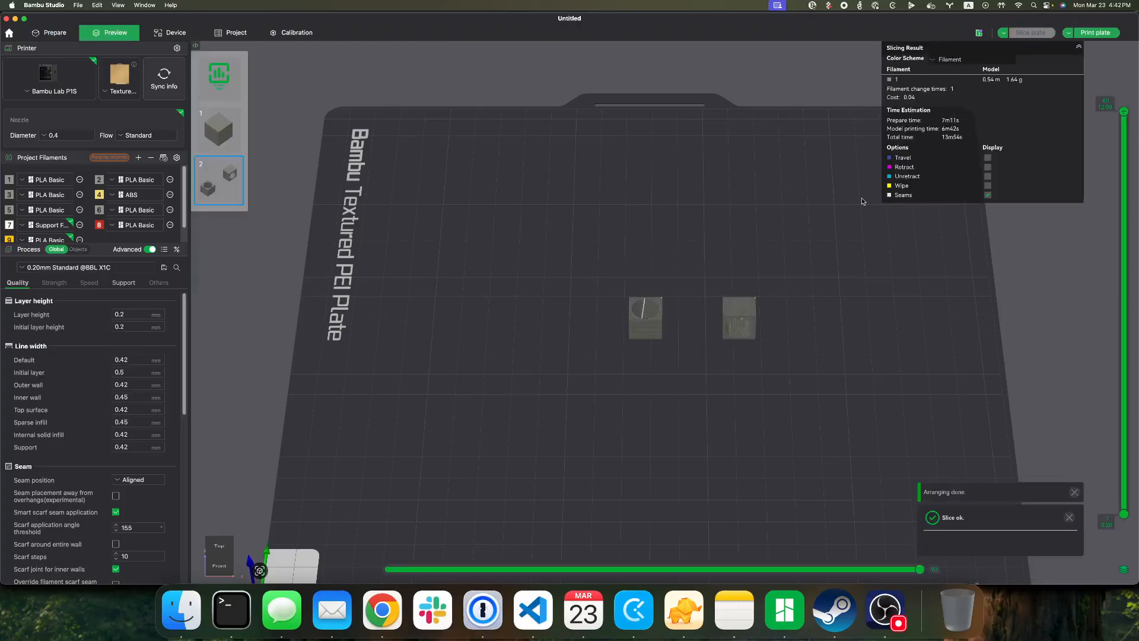
scroll(759, 332, "up", 4)
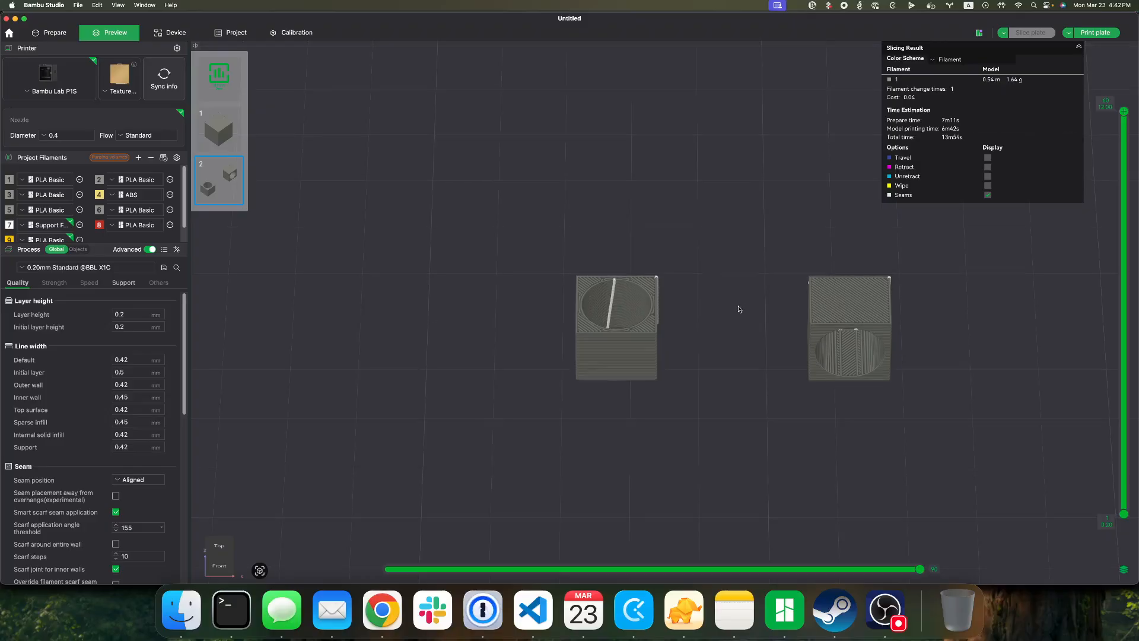
scroll(842, 371, "up", 2)
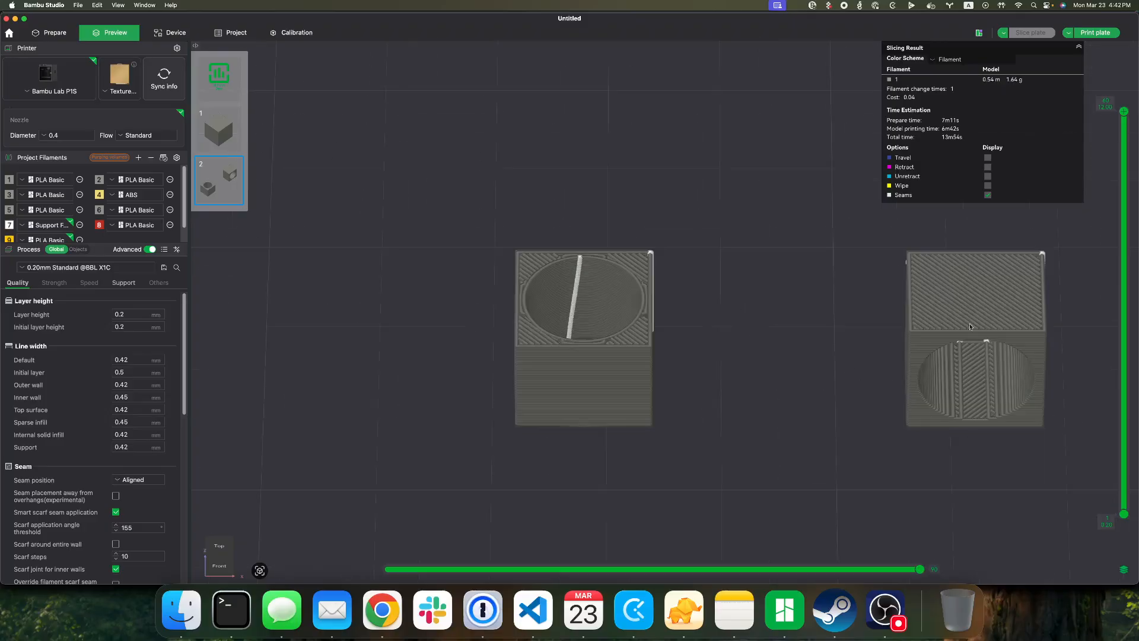
scroll(971, 326, "down", 2)
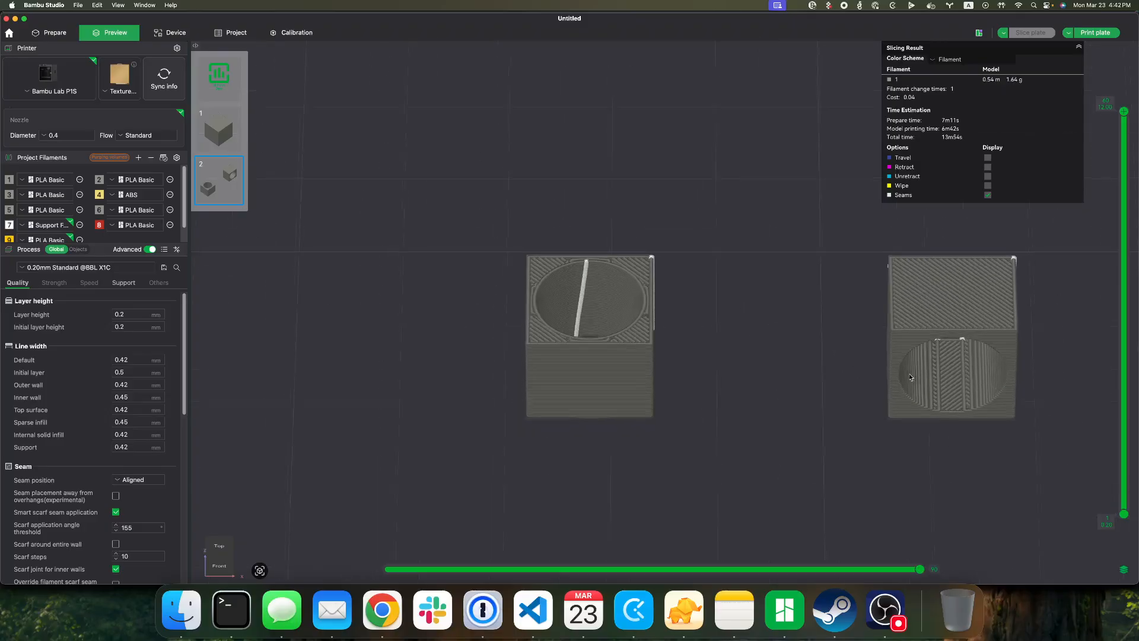
- Send plate 2's print job to the Sir Prints-A-Lot printer with the PLA filament assigned to slot A1
left_click(1094, 32)
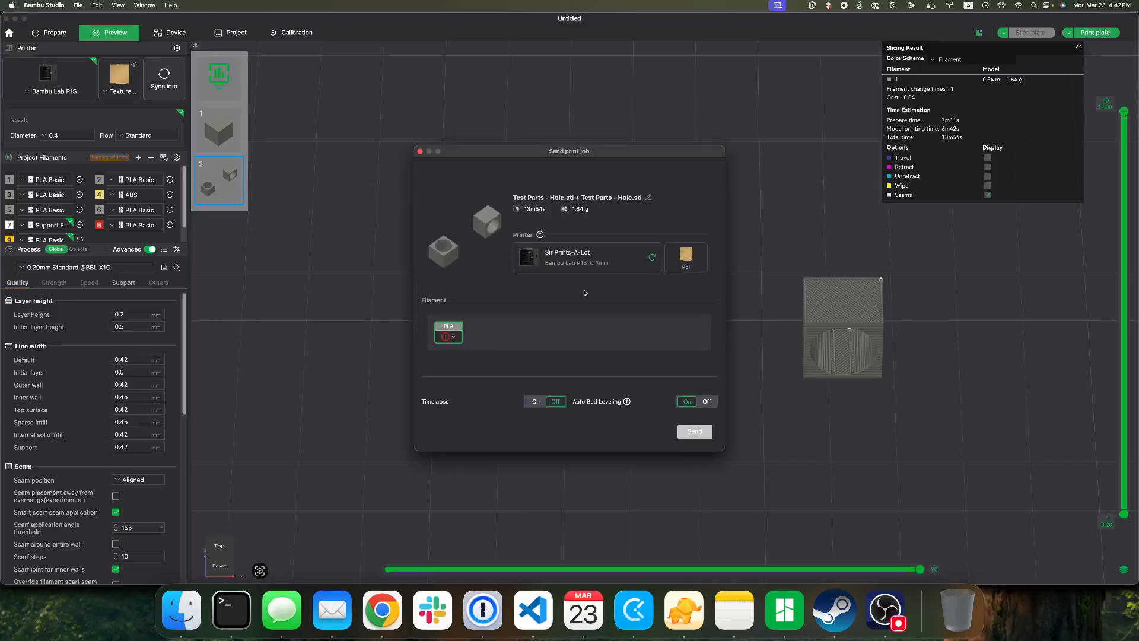
left_click(452, 336)
left_click(459, 394)
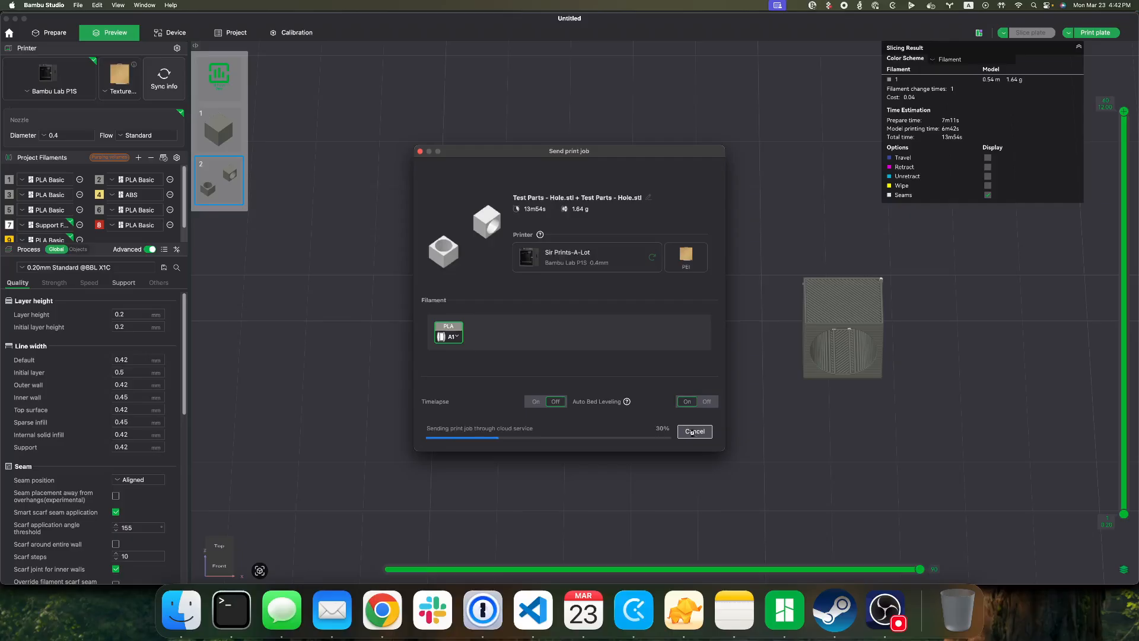